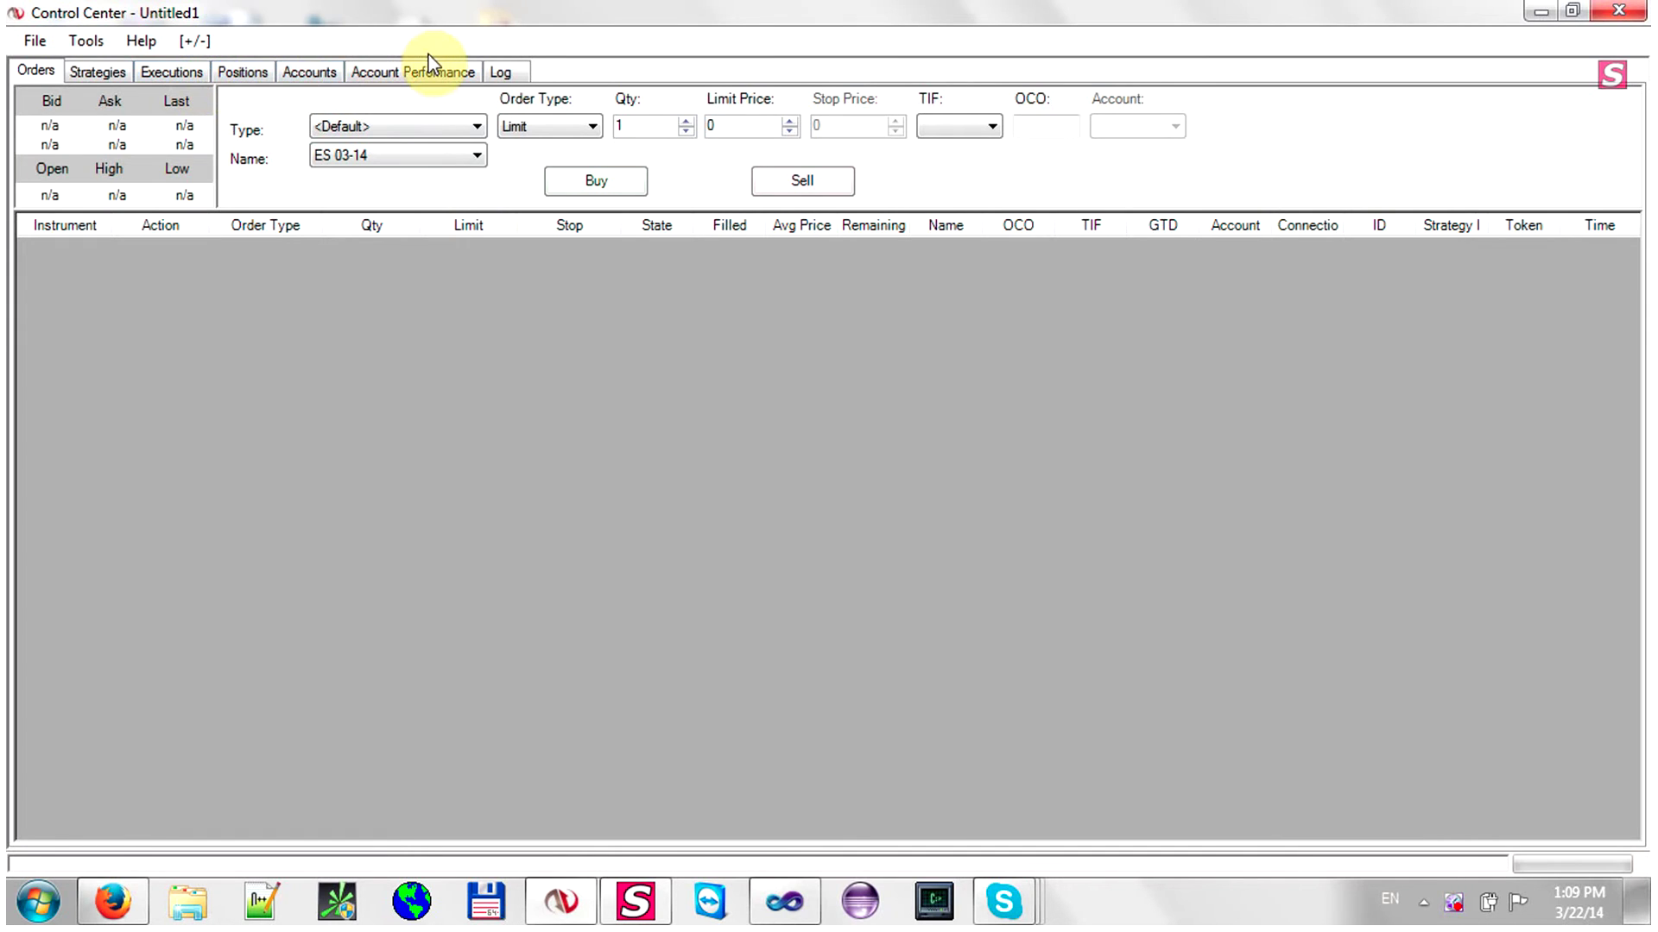
Start a new master instrument named TEST and assign it the Nyse exchange.
click(82, 47)
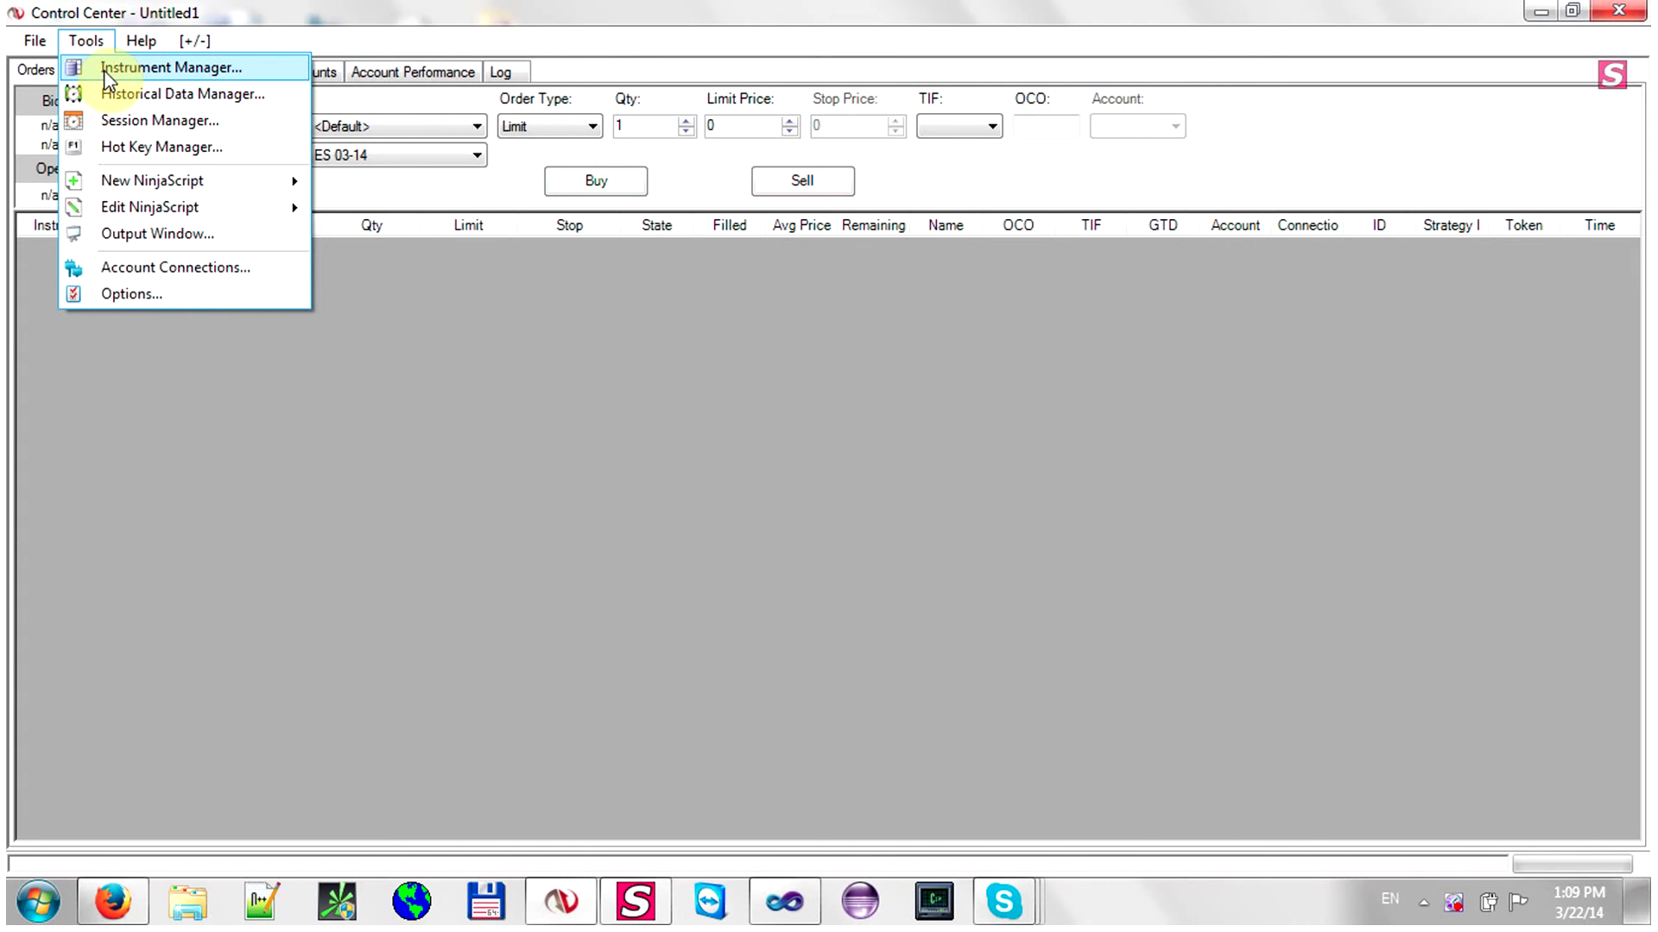
click(105, 73)
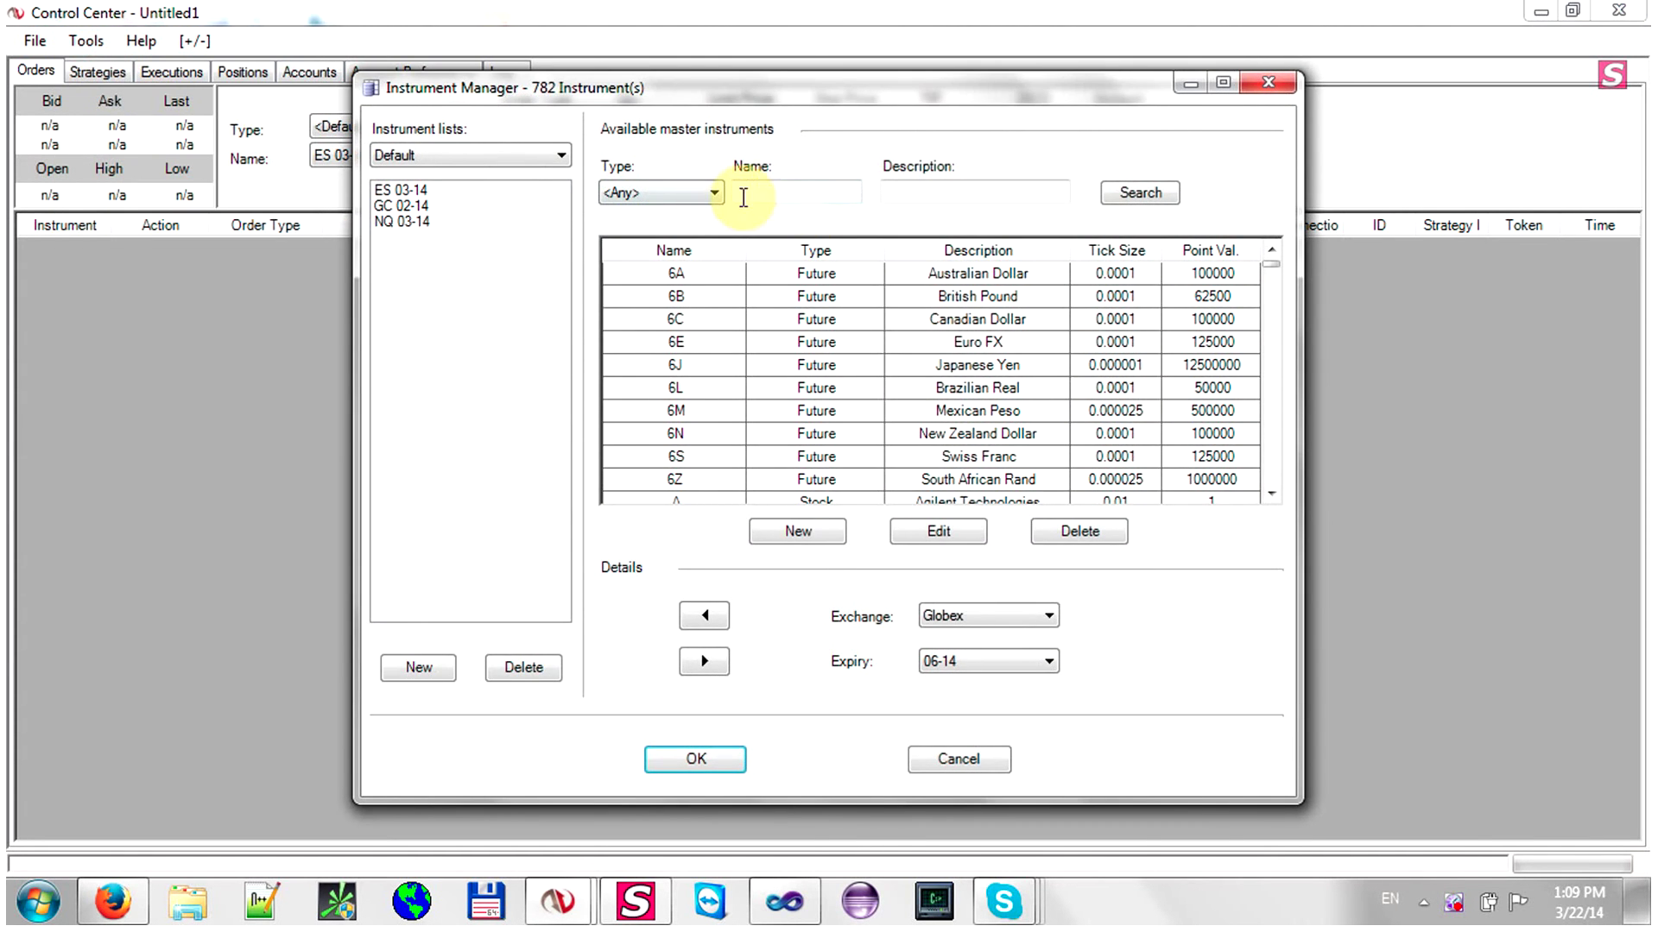
click(801, 535)
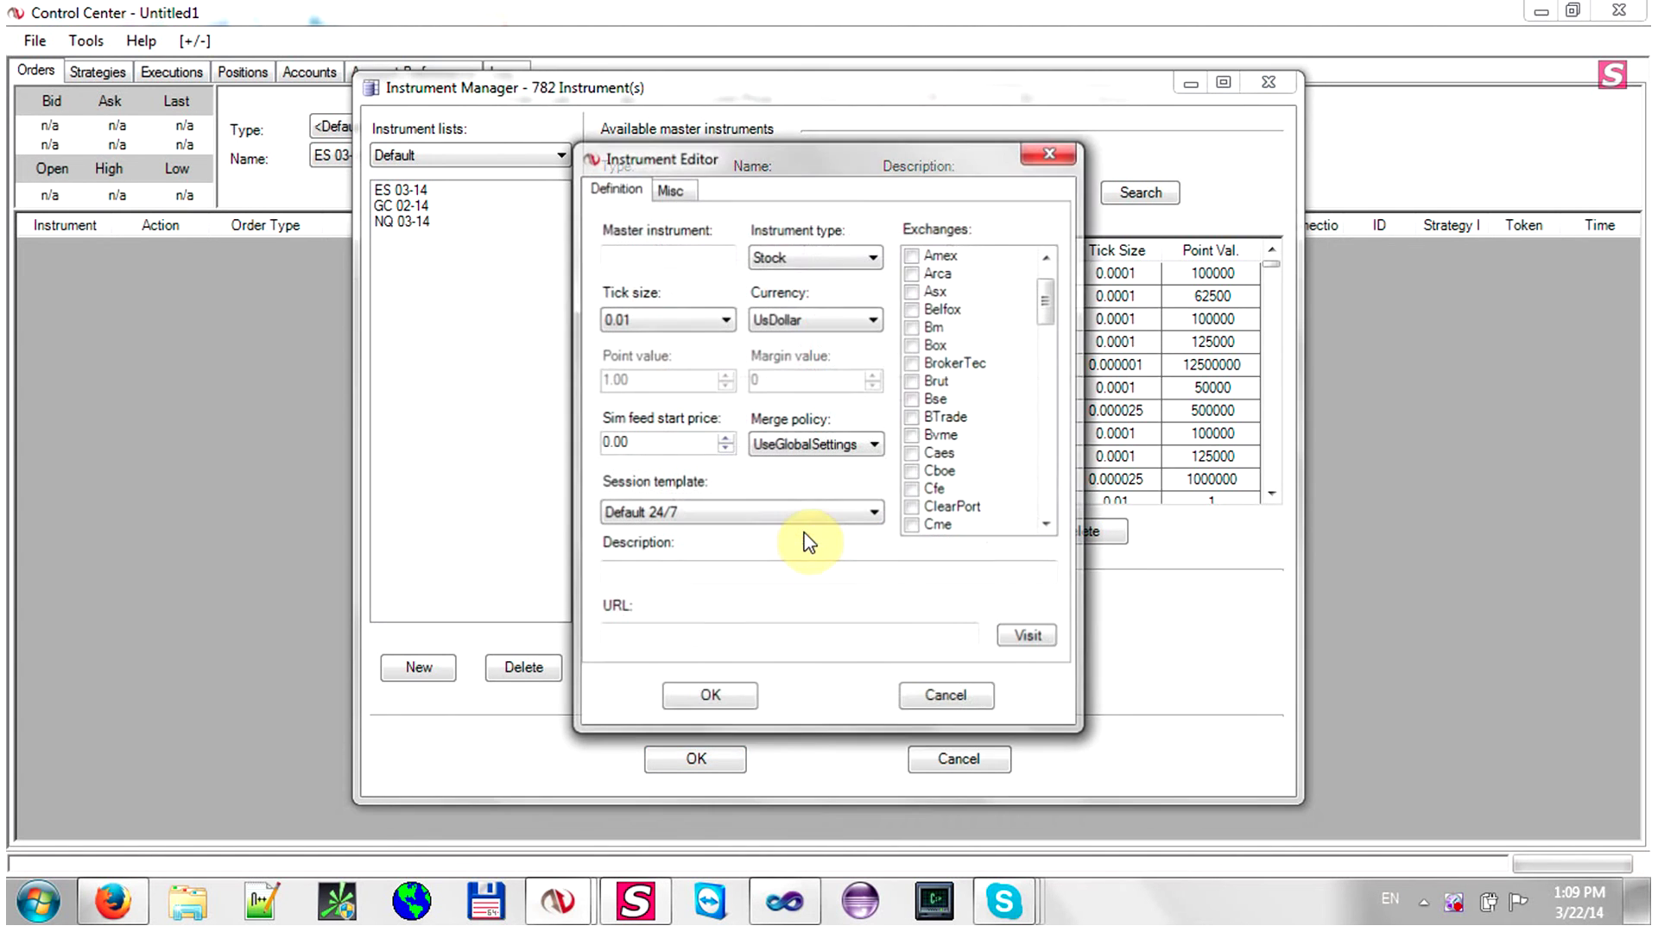
click(650, 257)
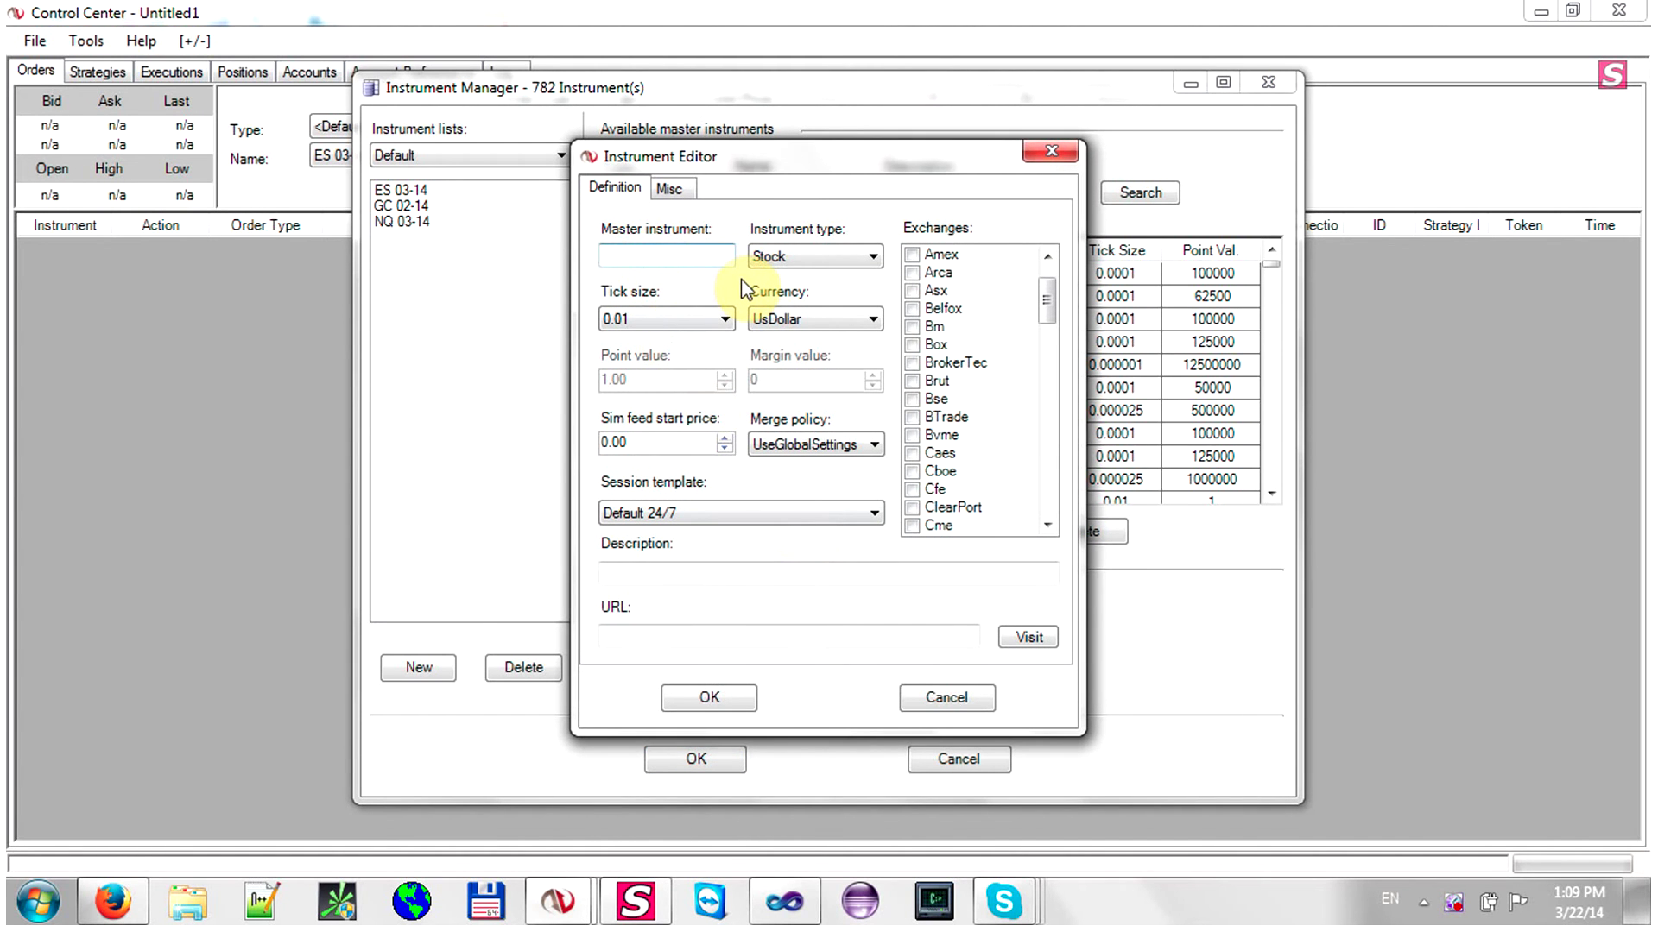
text(TEST)
drag(1052, 293, 1047, 422)
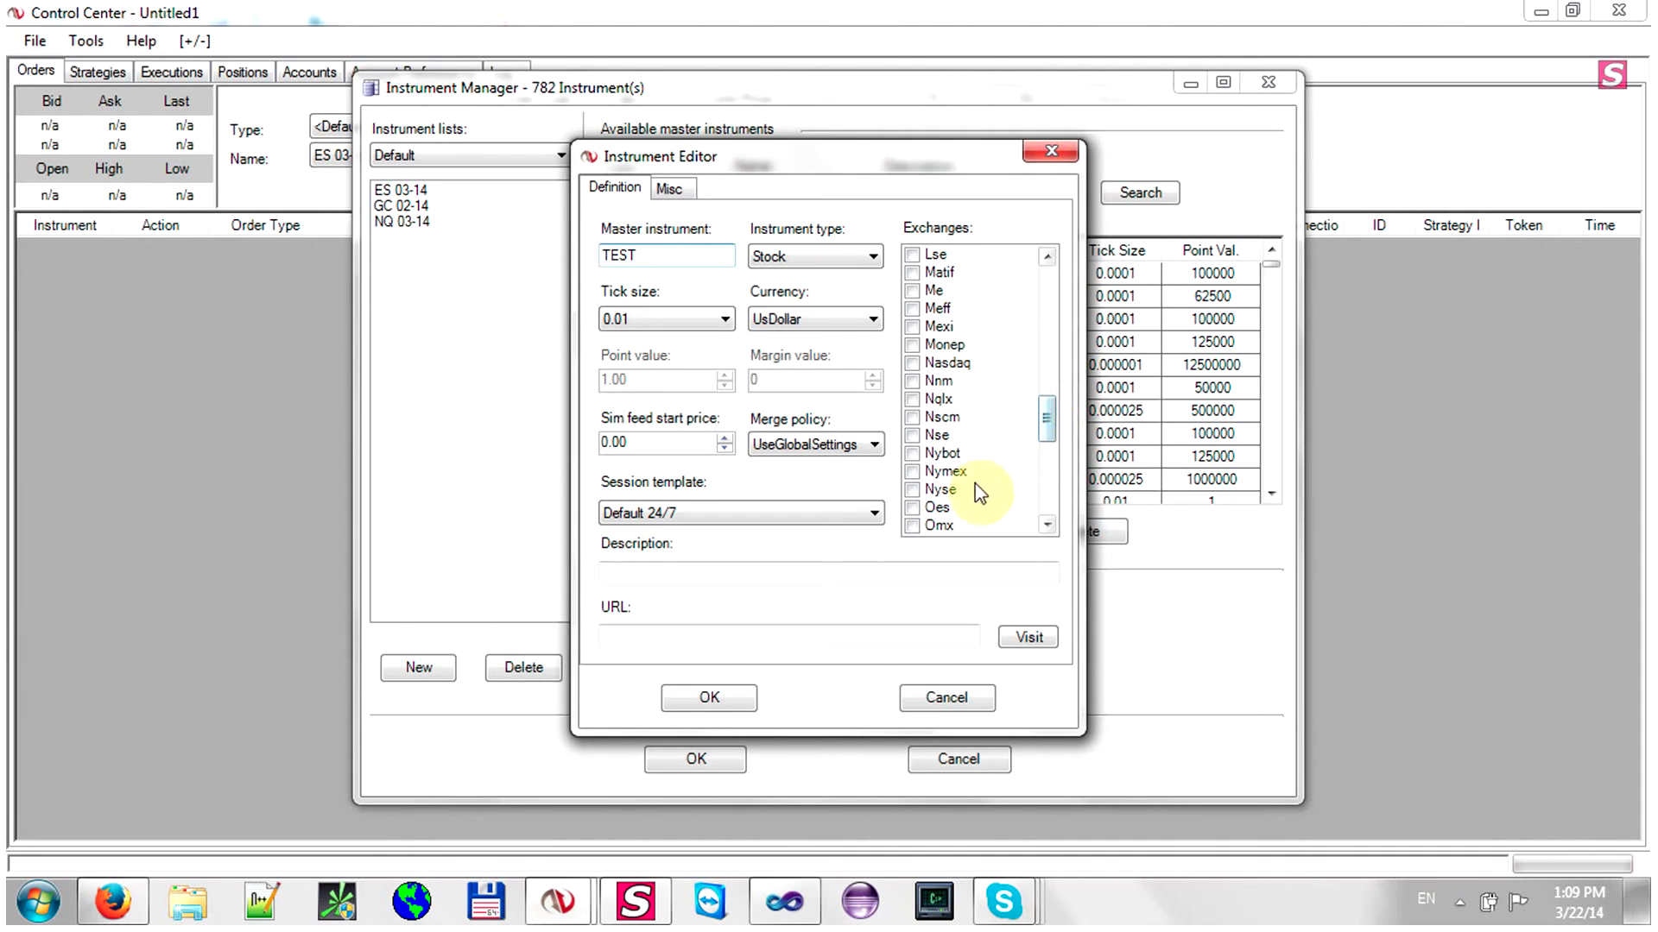
click(915, 488)
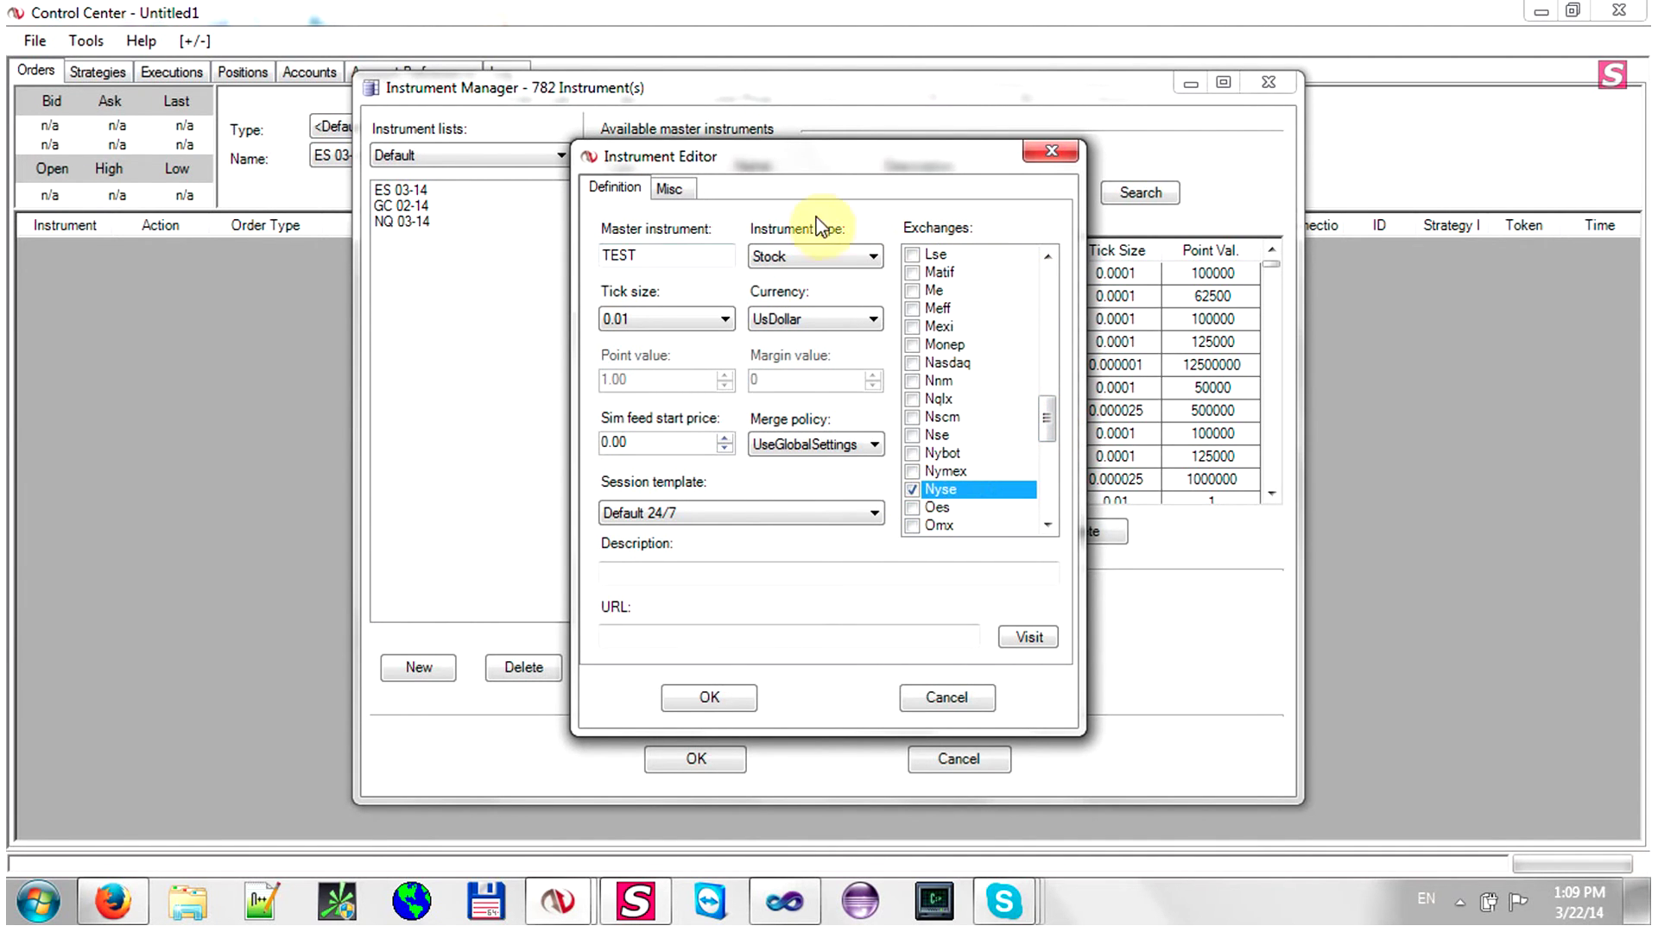
Map the External symbol to TEST and save the new TEST instrument.
click(681, 195)
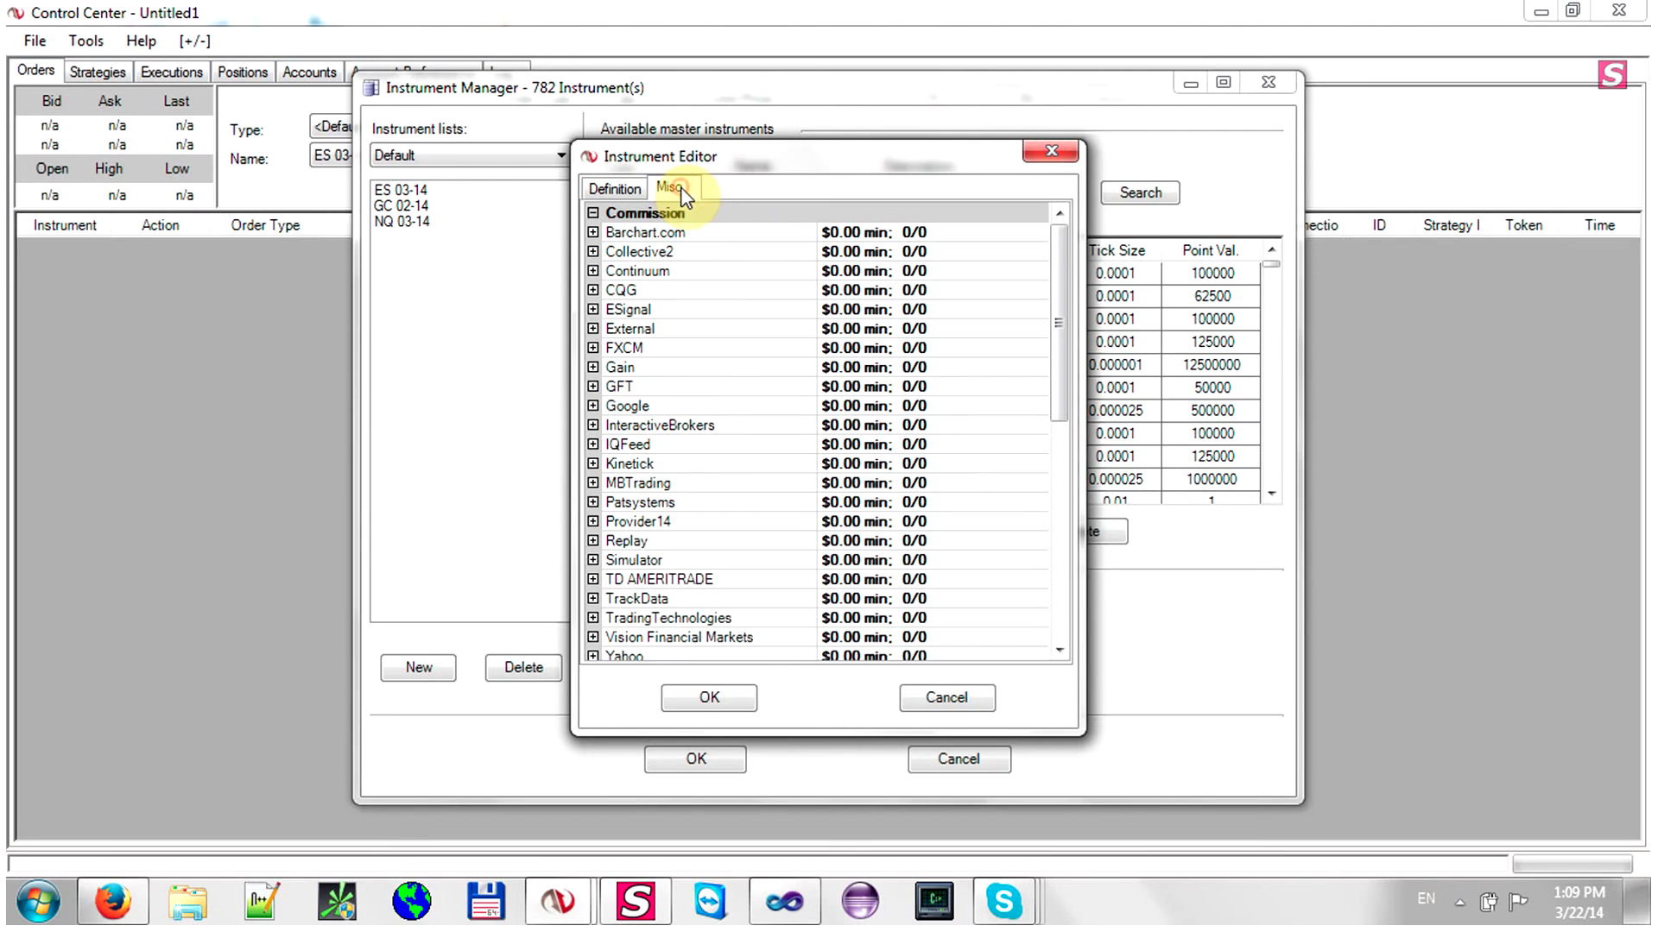
drag(1064, 288, 1052, 465)
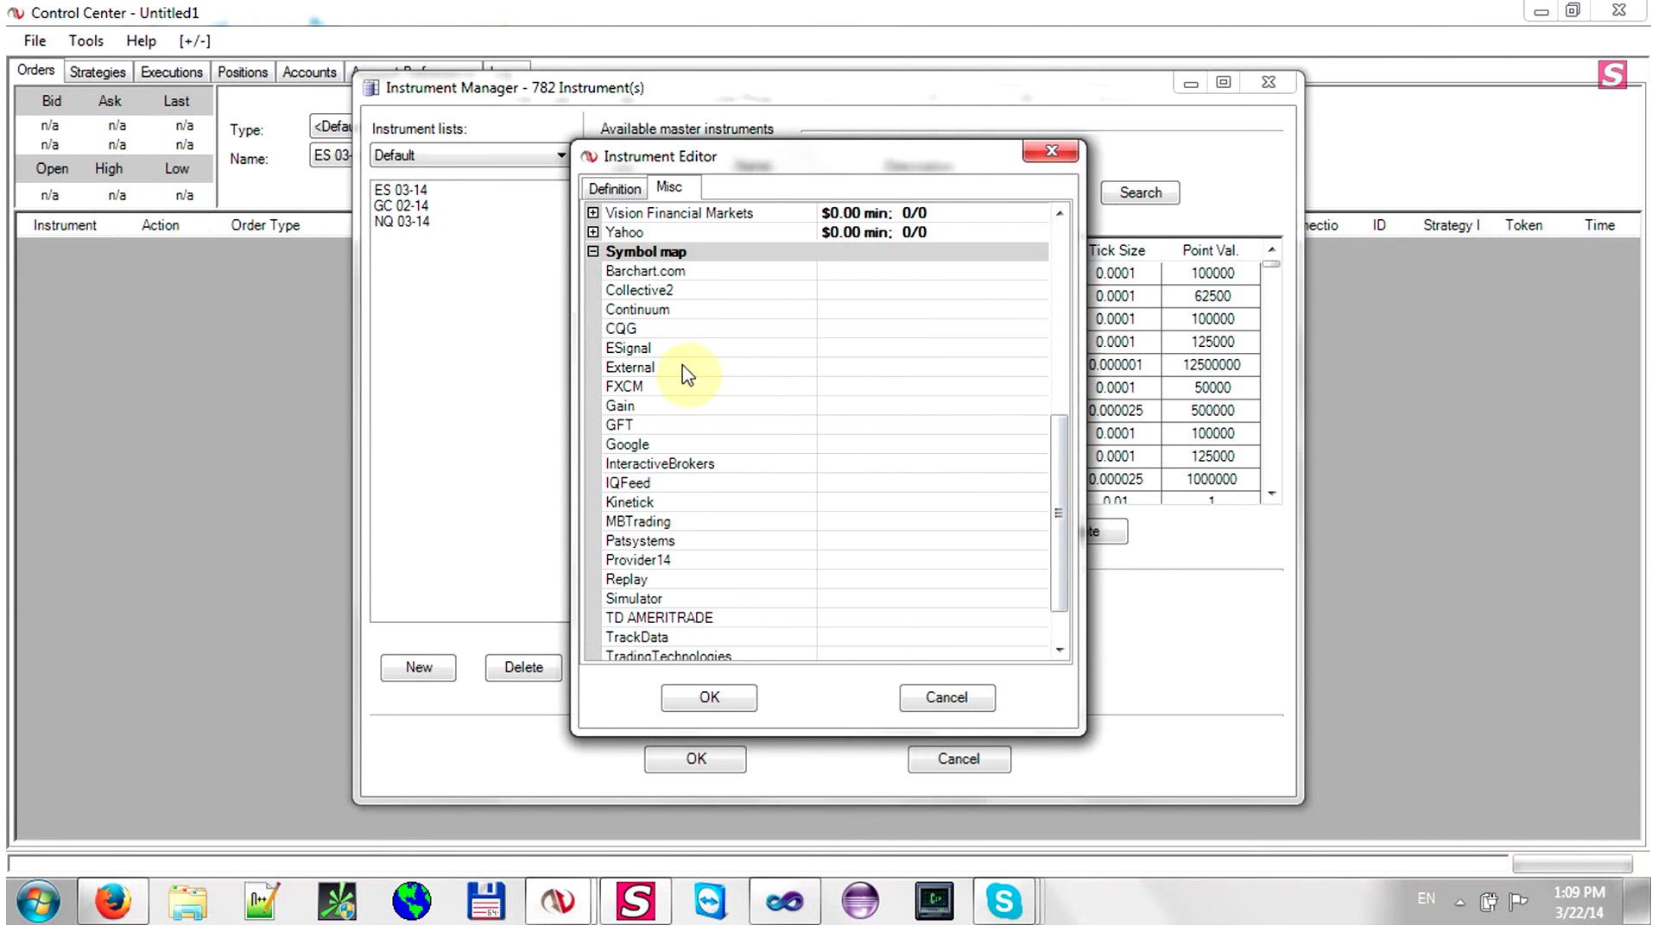
click(853, 373)
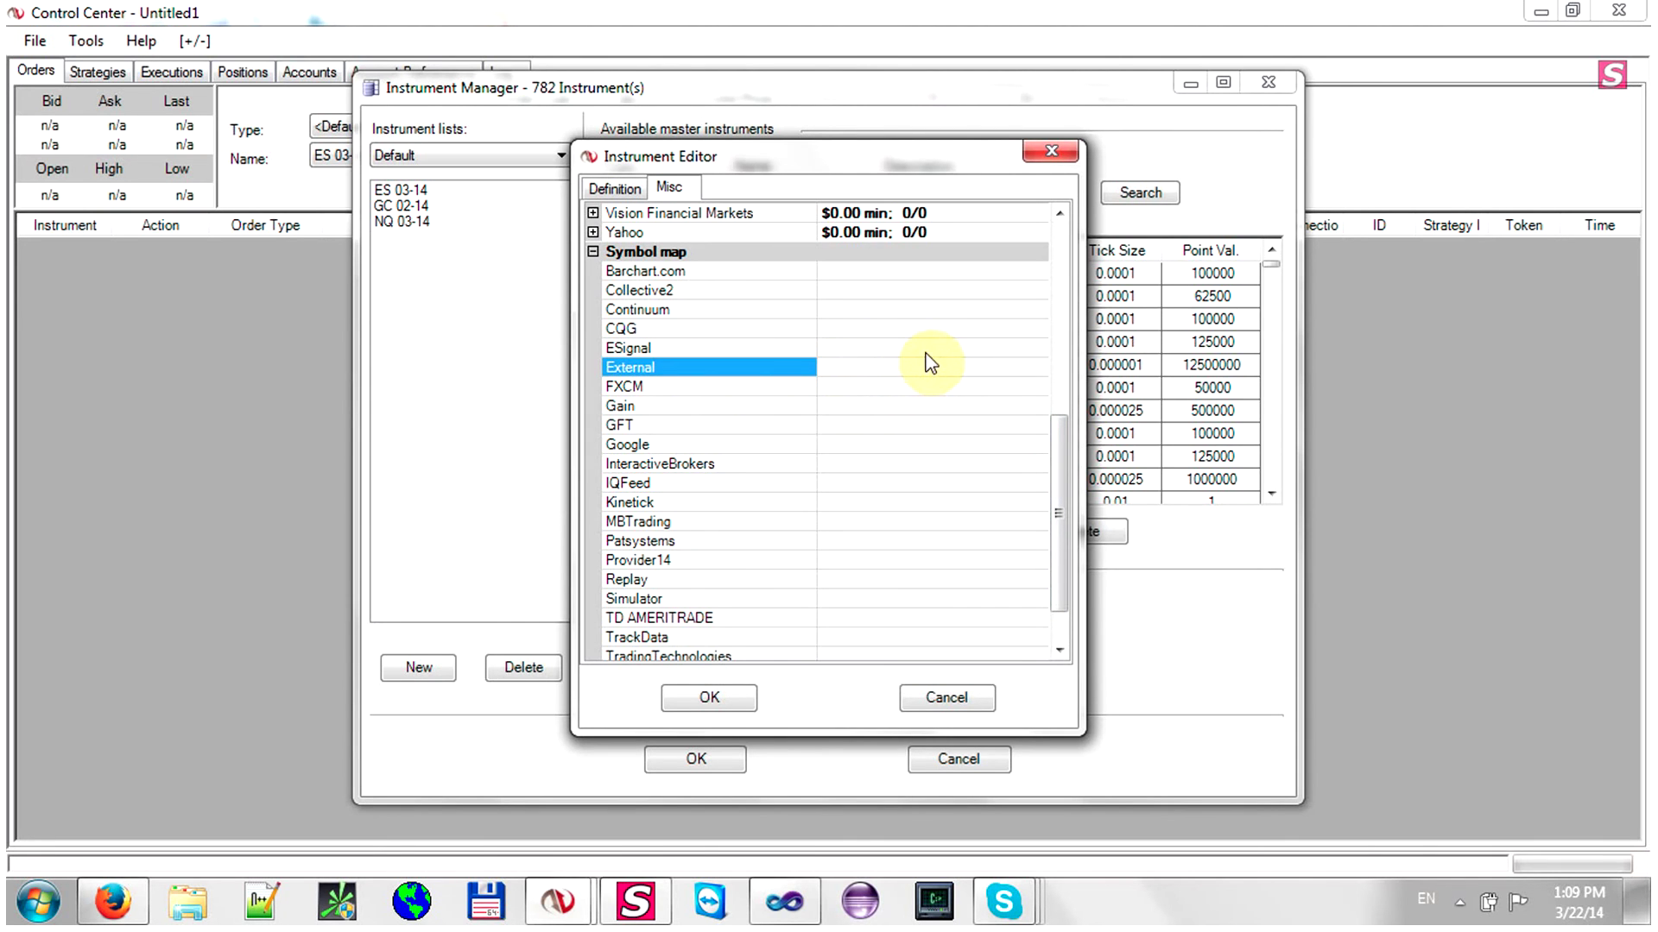
text(TEST)
click(629, 189)
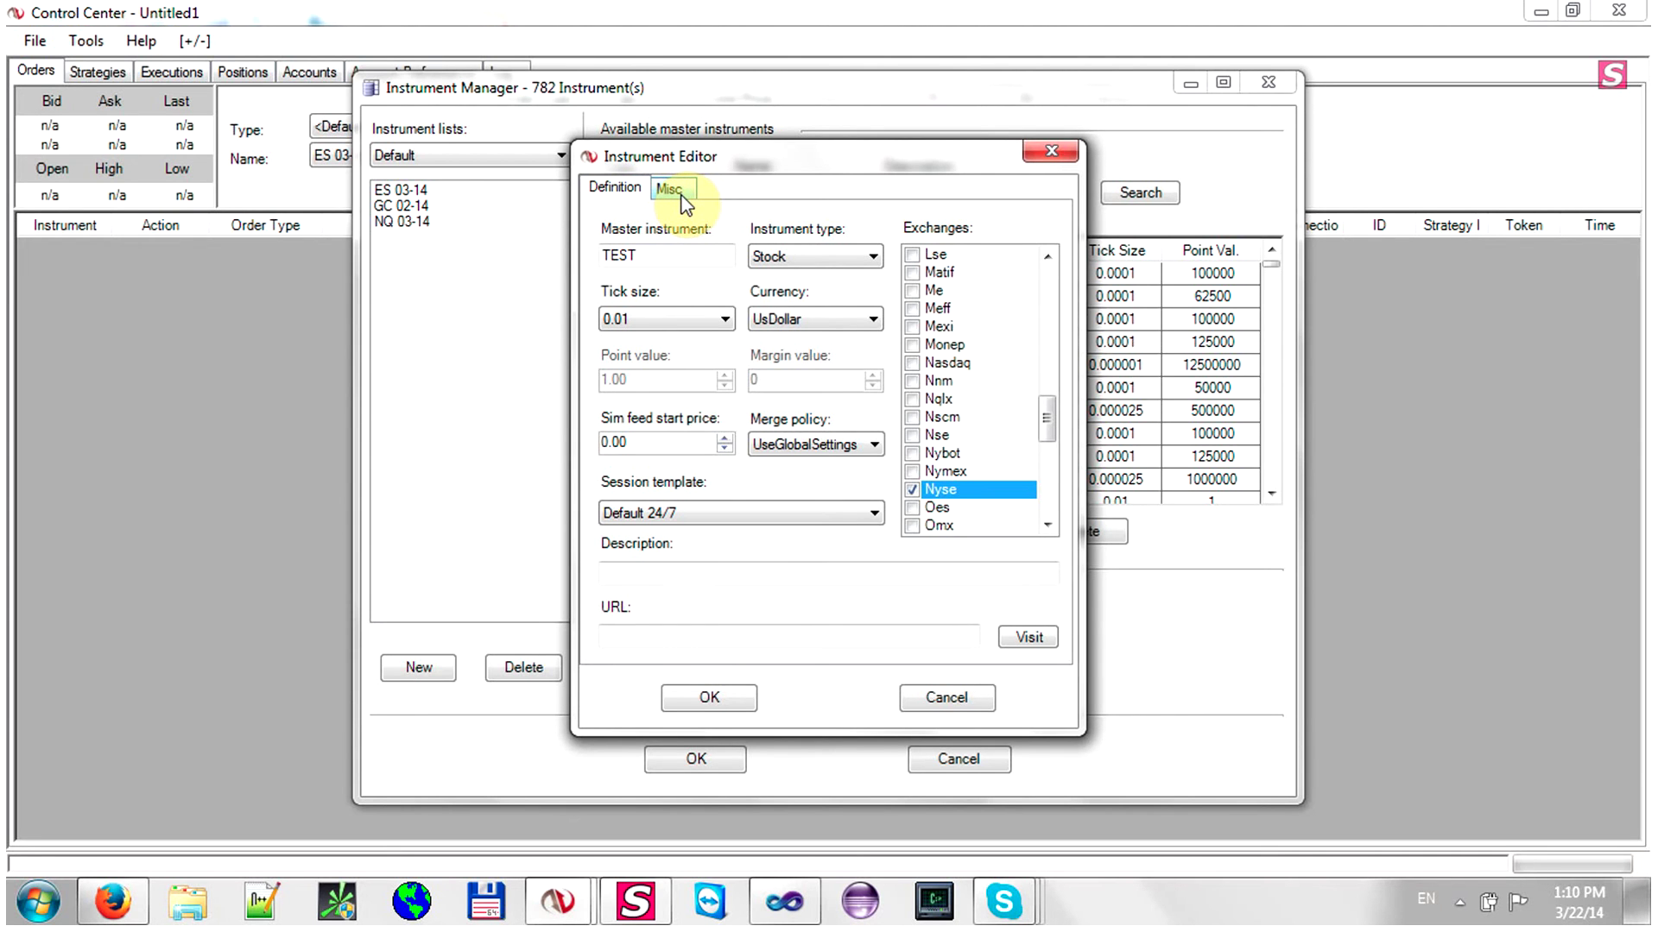
click(680, 195)
click(623, 194)
click(737, 699)
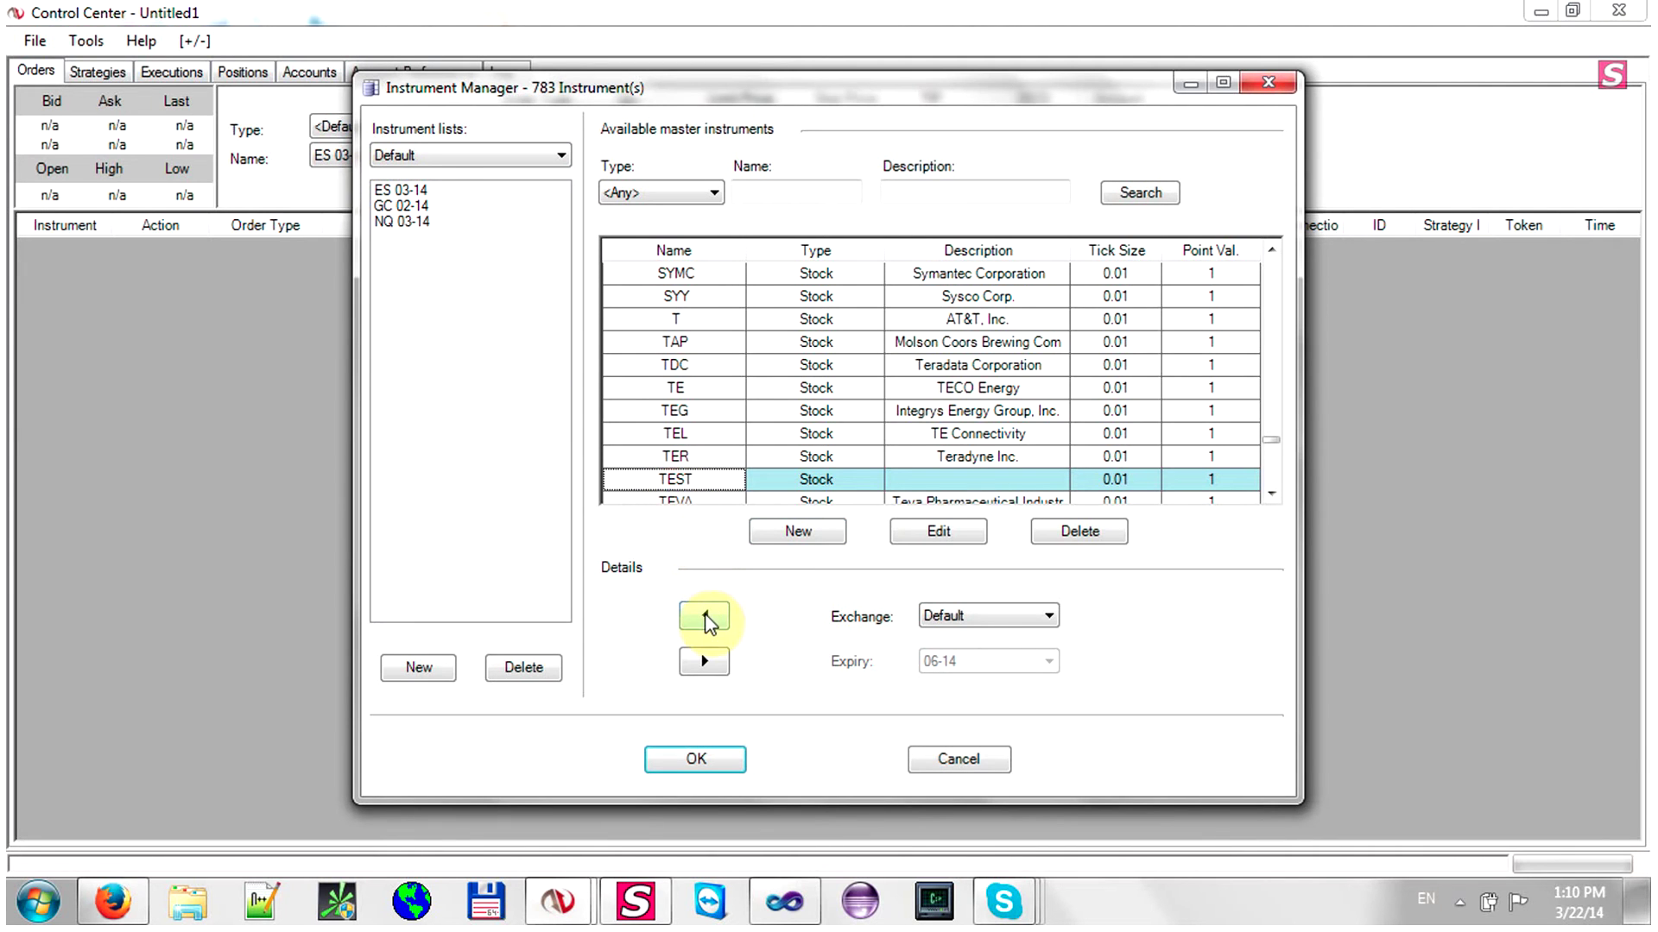
Add TEST to the Default instrument list, then close the Instrument Manager with OK.
click(705, 615)
click(398, 238)
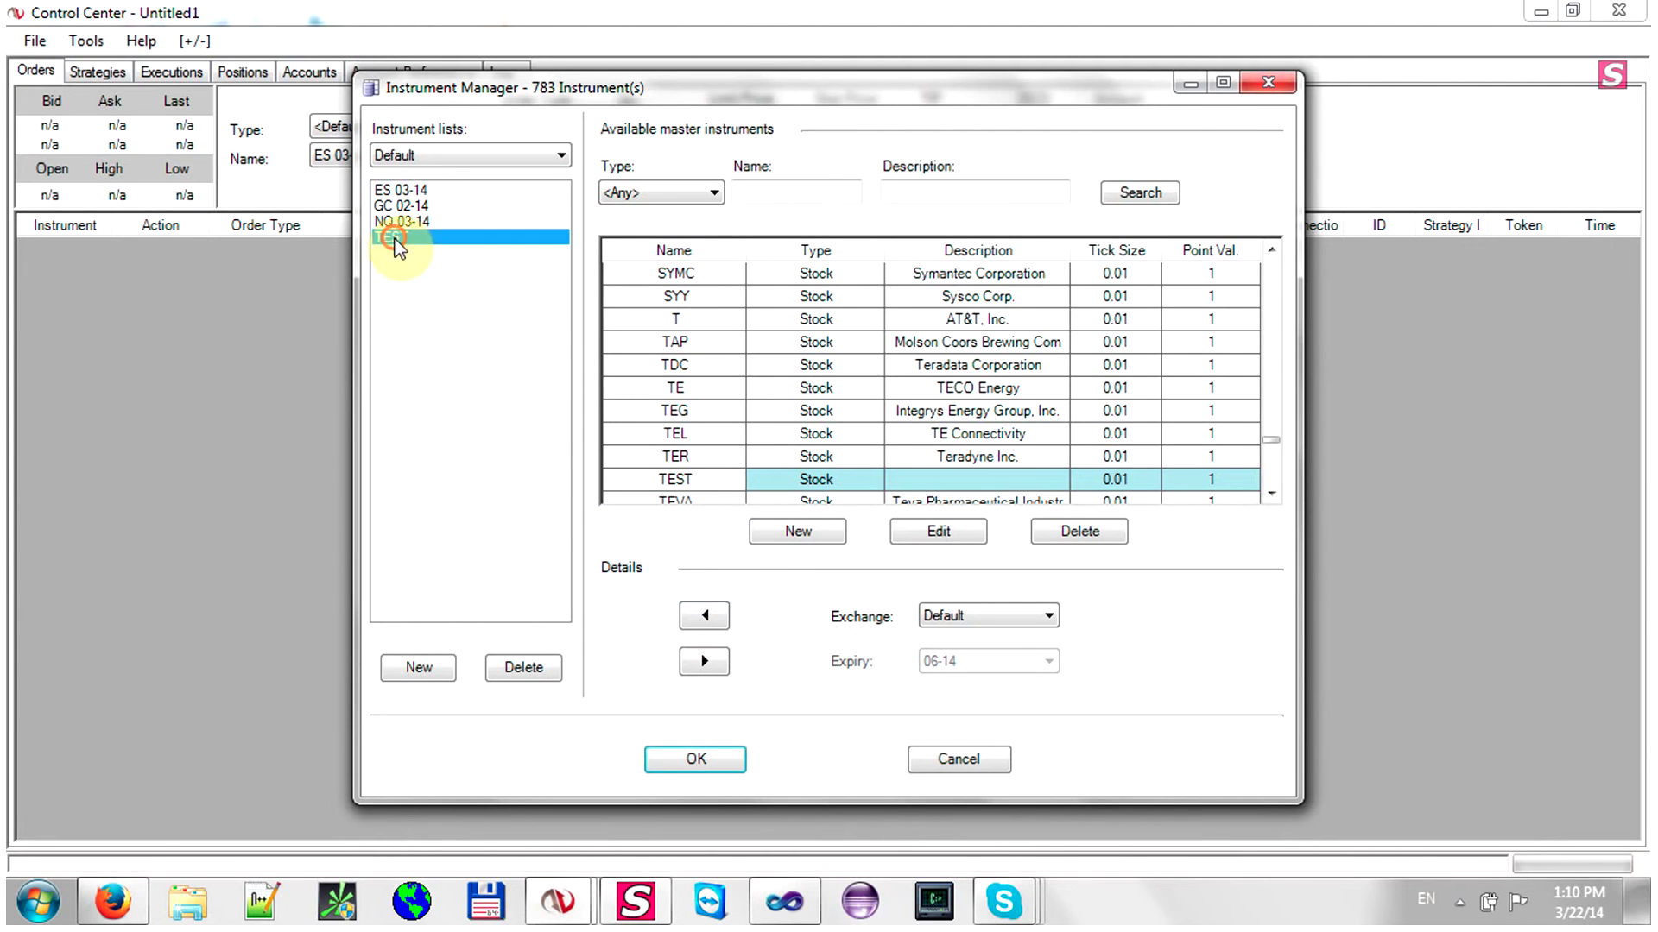
click(696, 759)
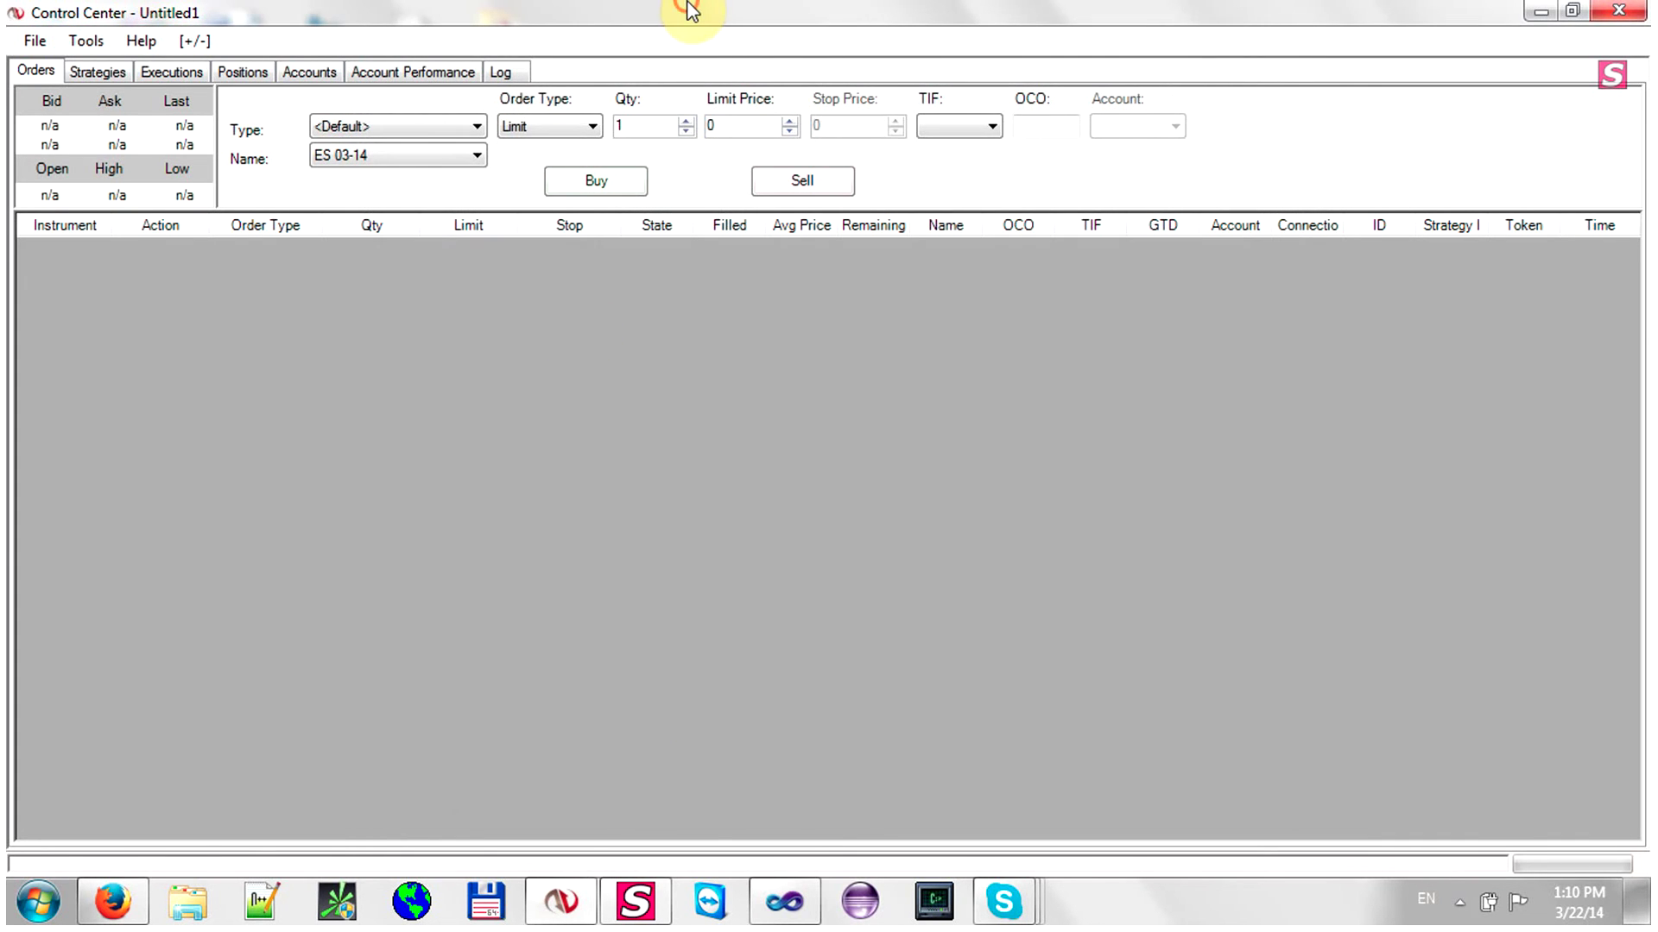
Connect NinjaTrader to the External Data Feed from File > Connect.
click(34, 41)
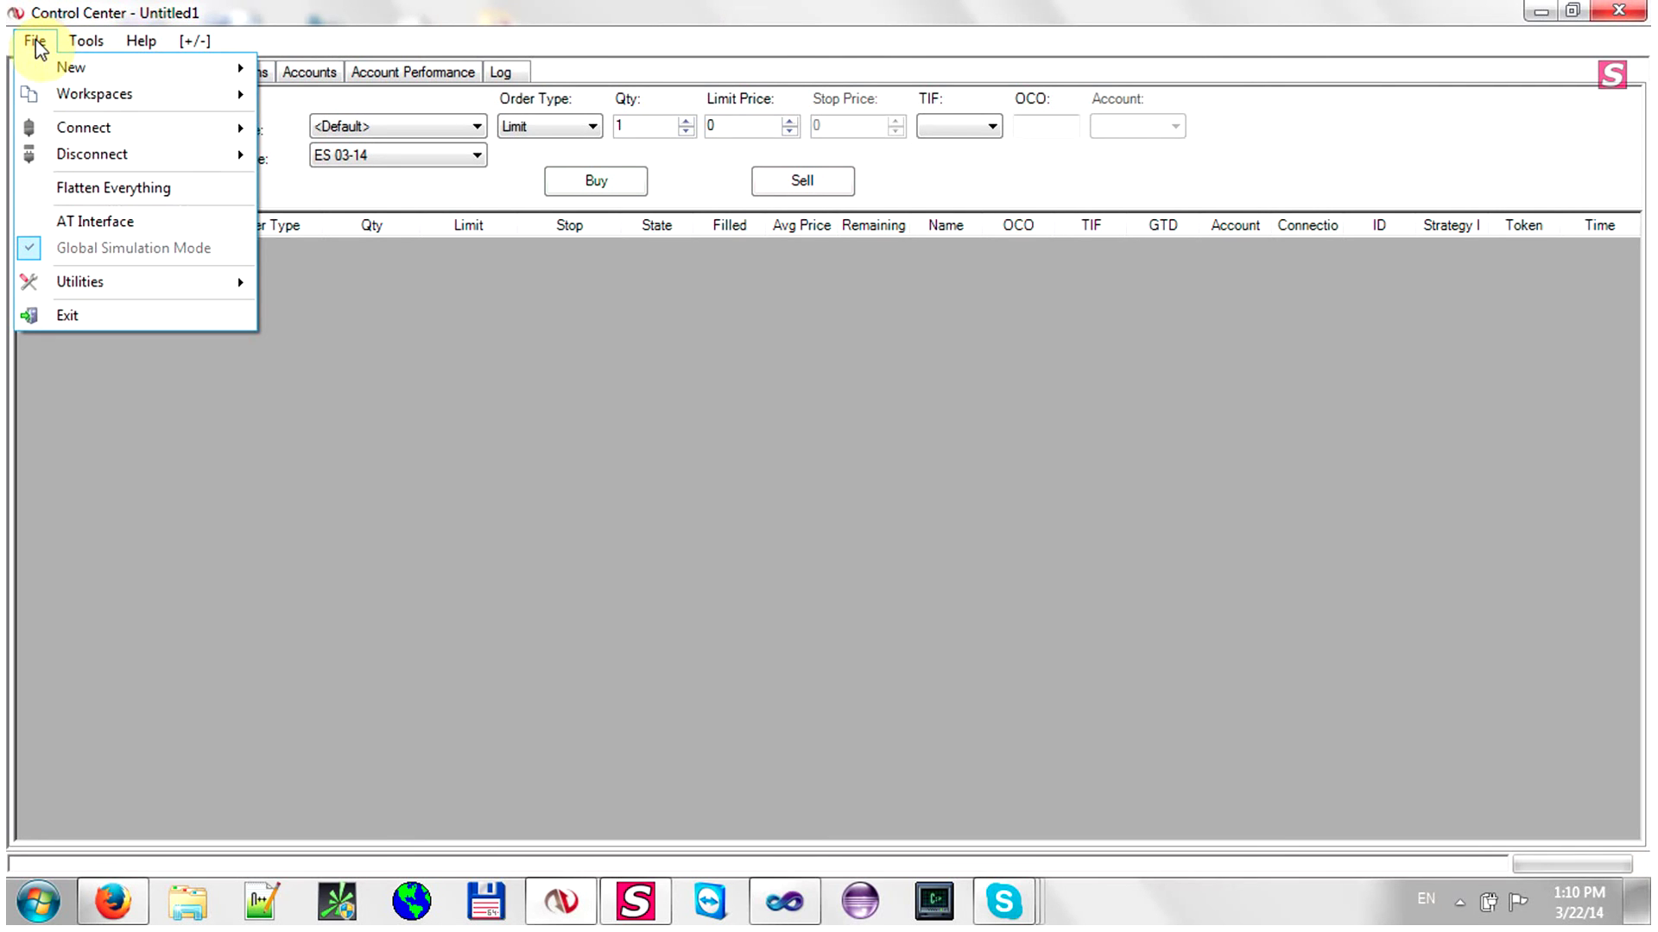
mouse_move(121, 289)
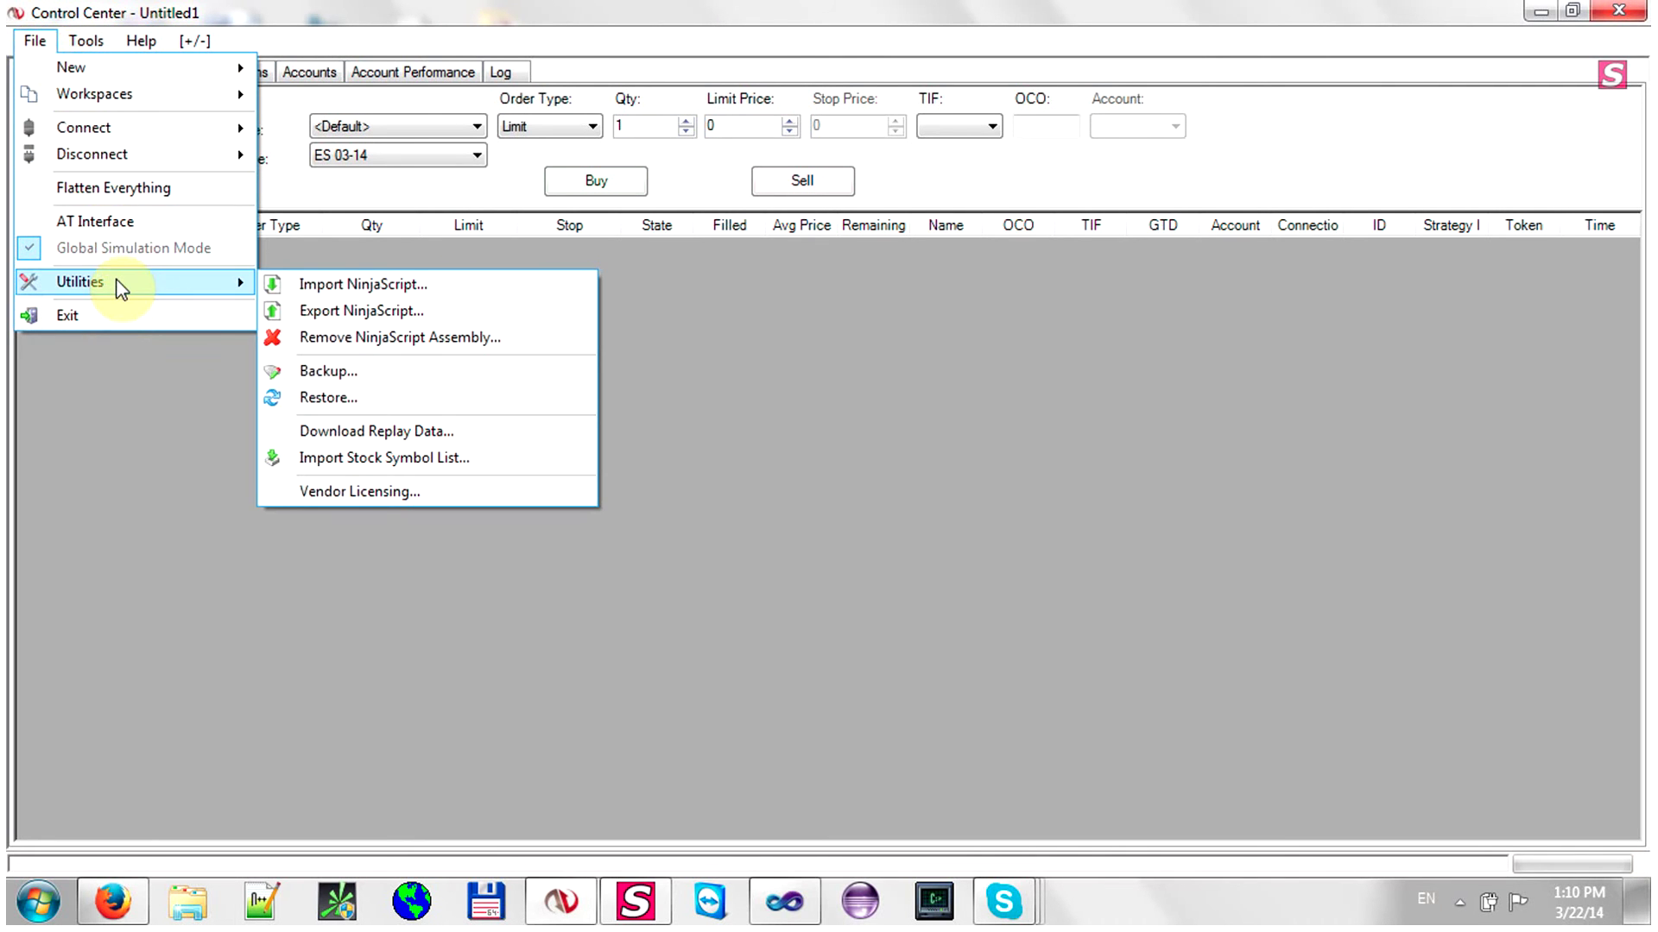
mouse_move(127, 130)
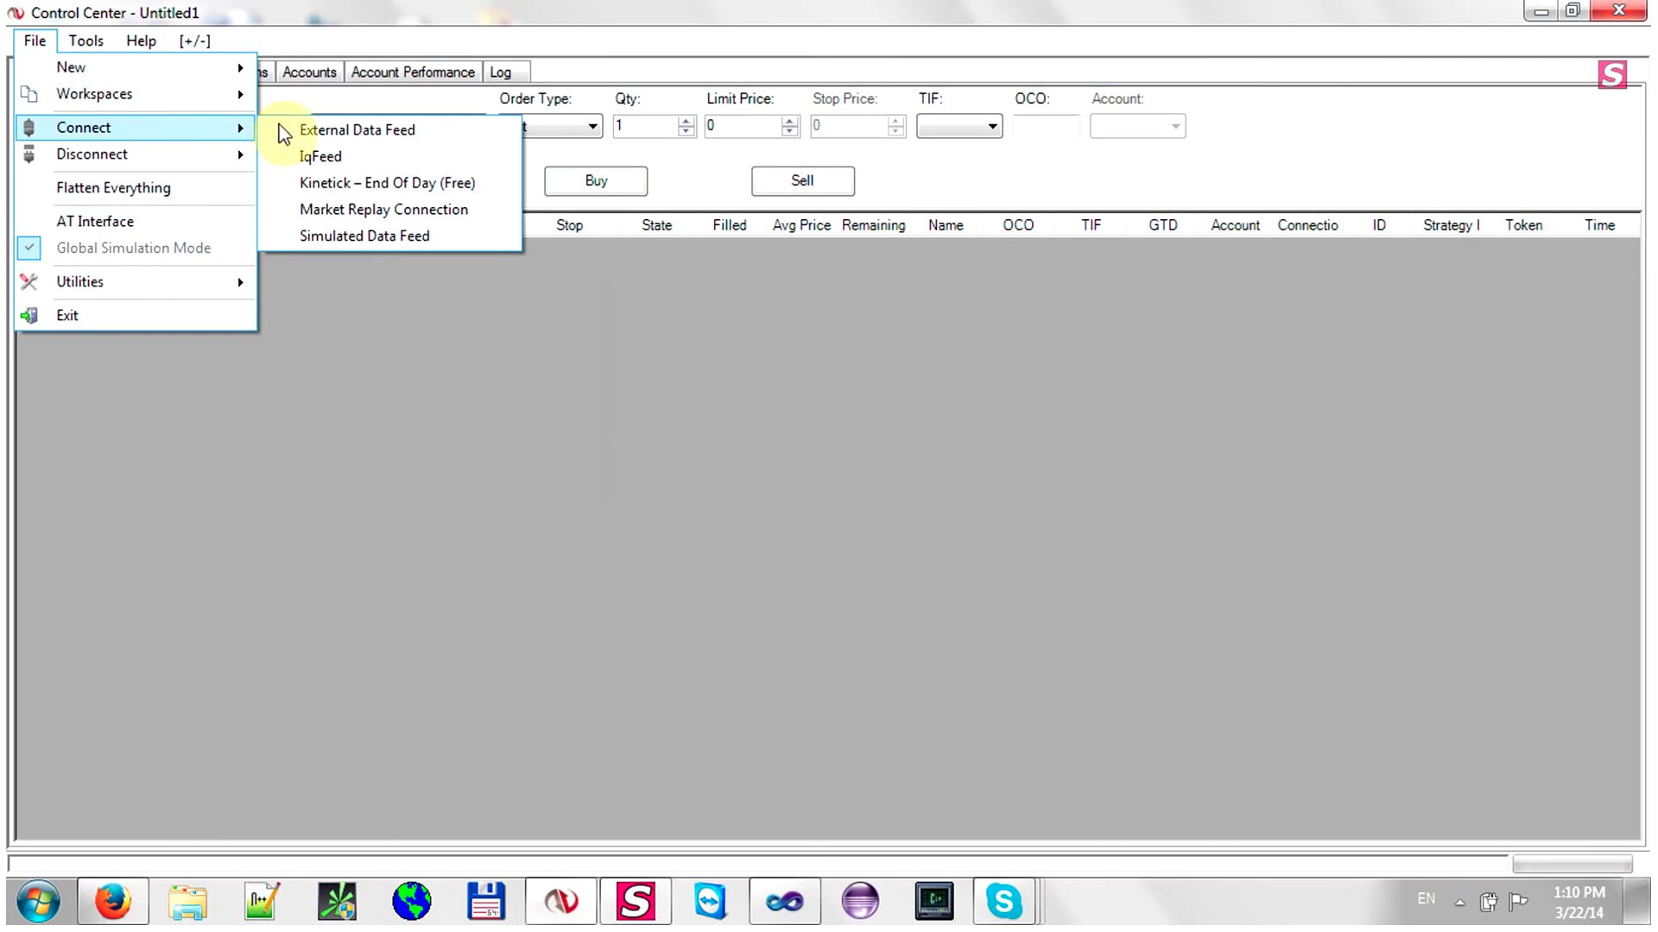
click(435, 137)
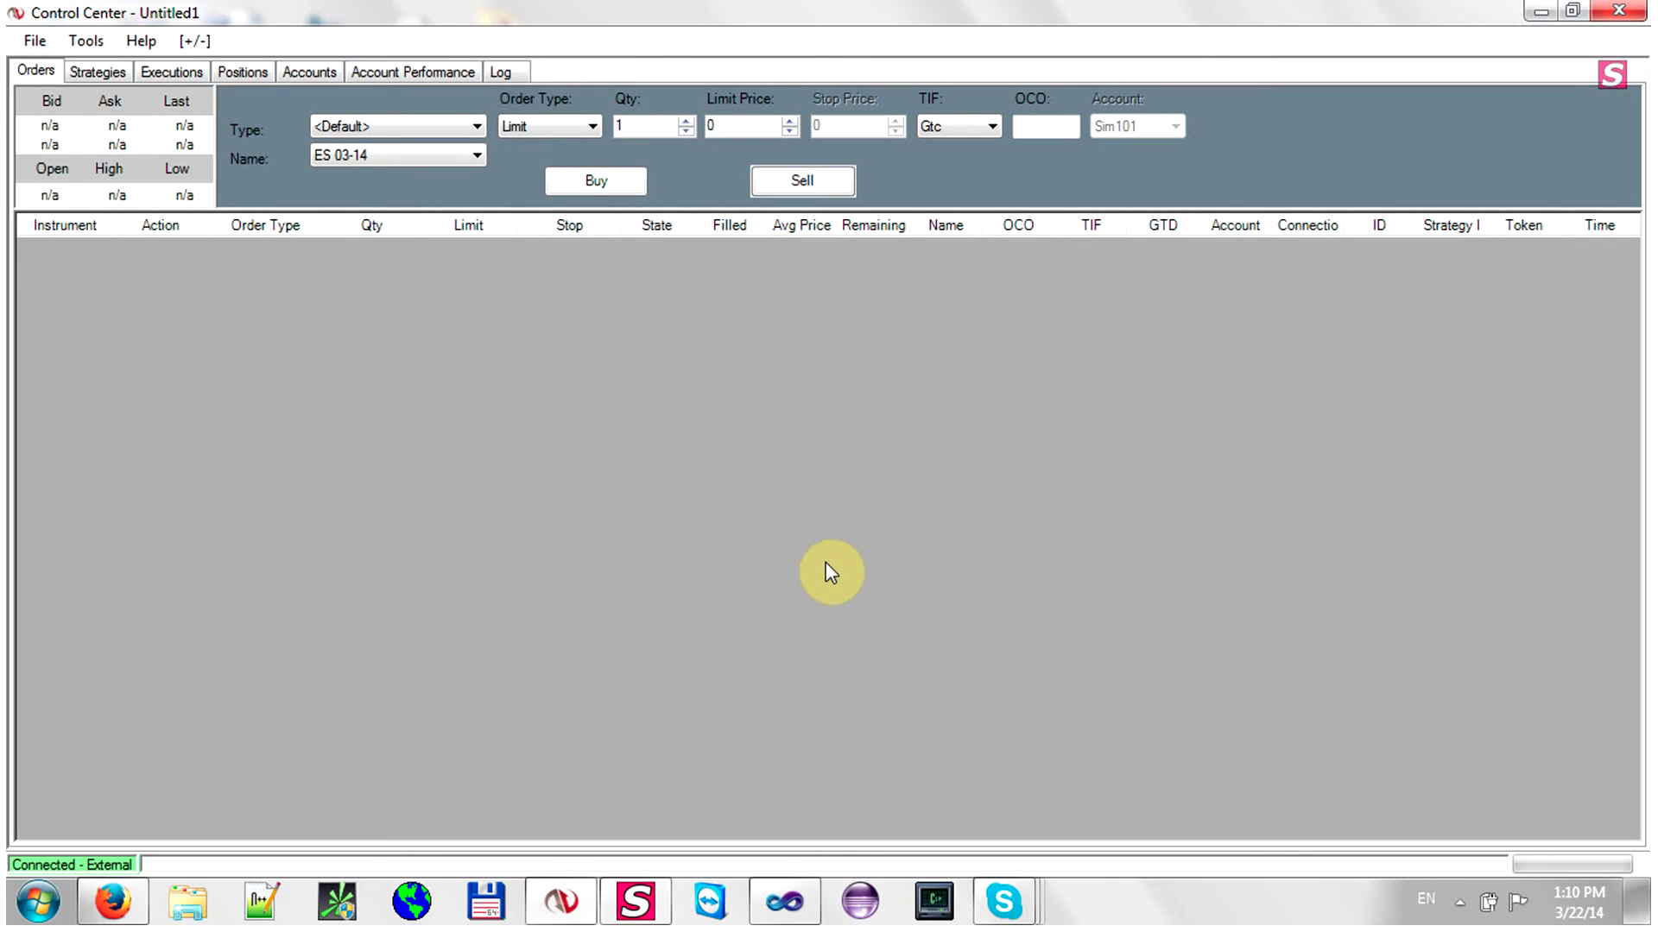
Open a 15 Min chart of TEST from the Default list and shift its window up-left.
click(42, 50)
mouse_move(74, 66)
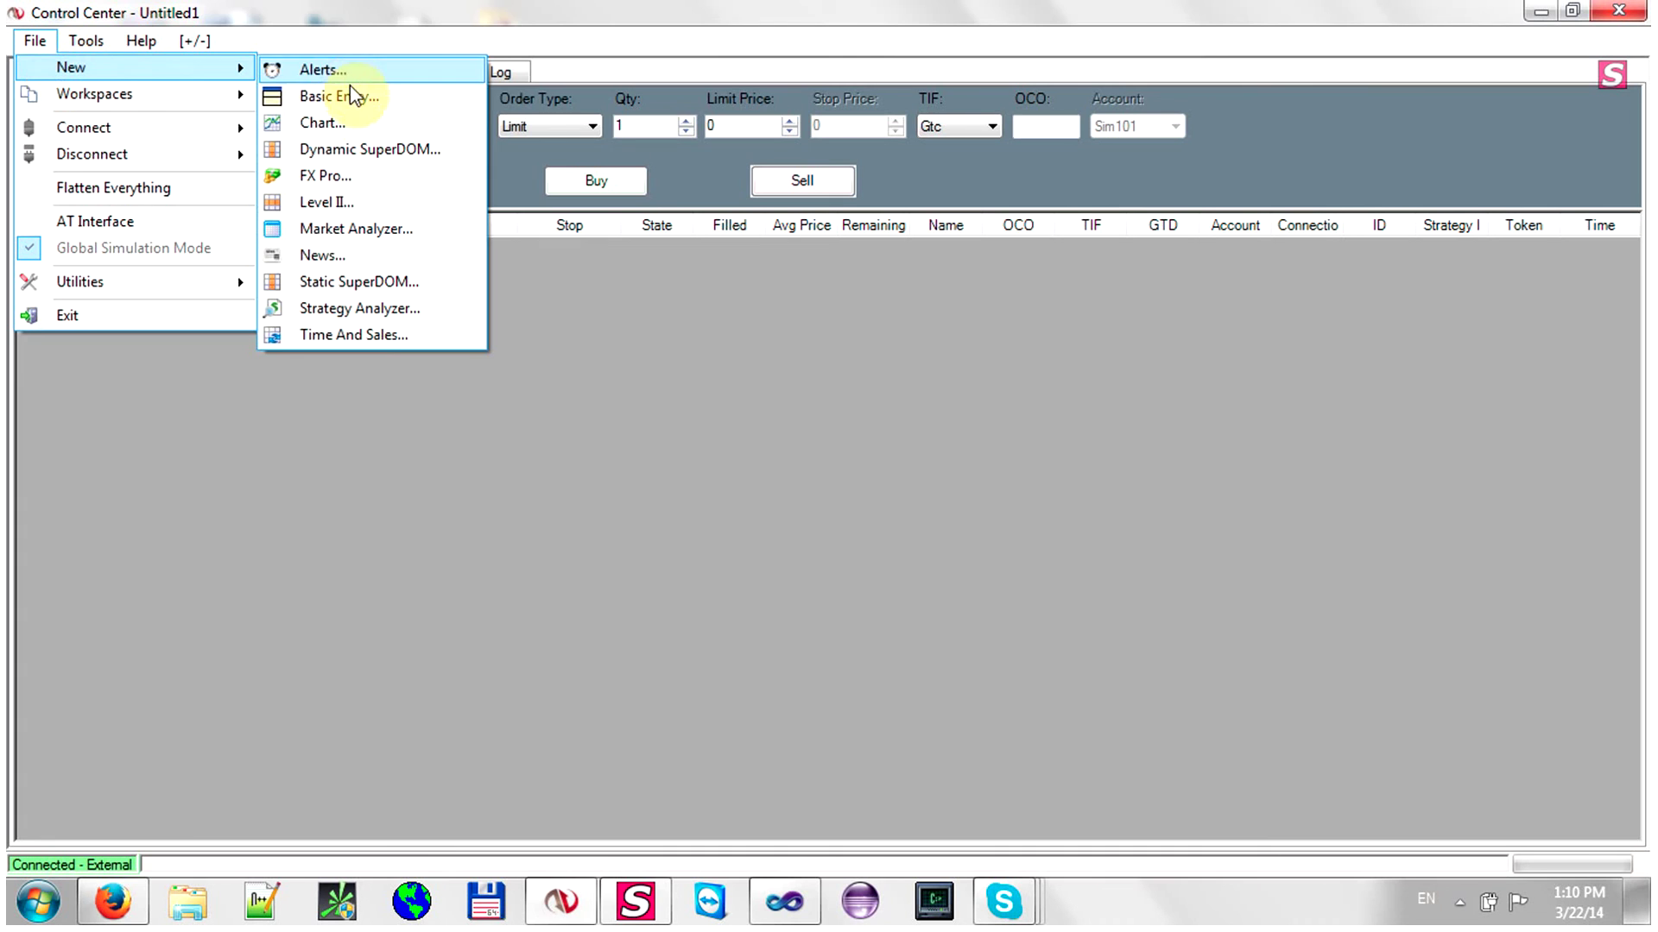
click(349, 122)
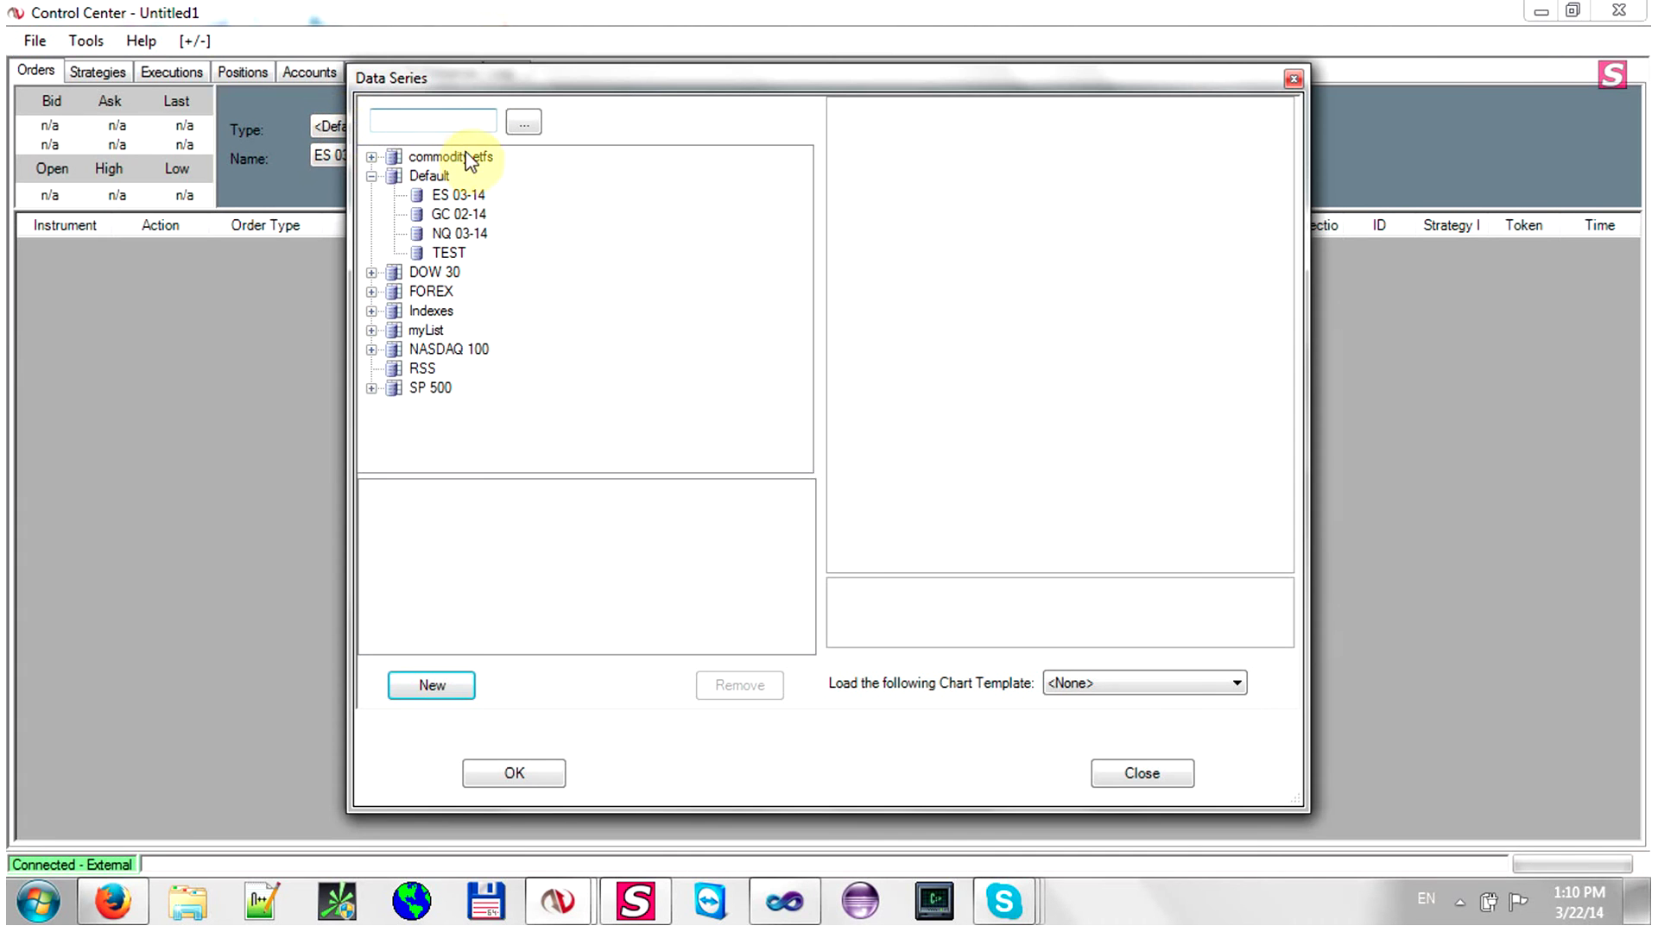
double_click(456, 256)
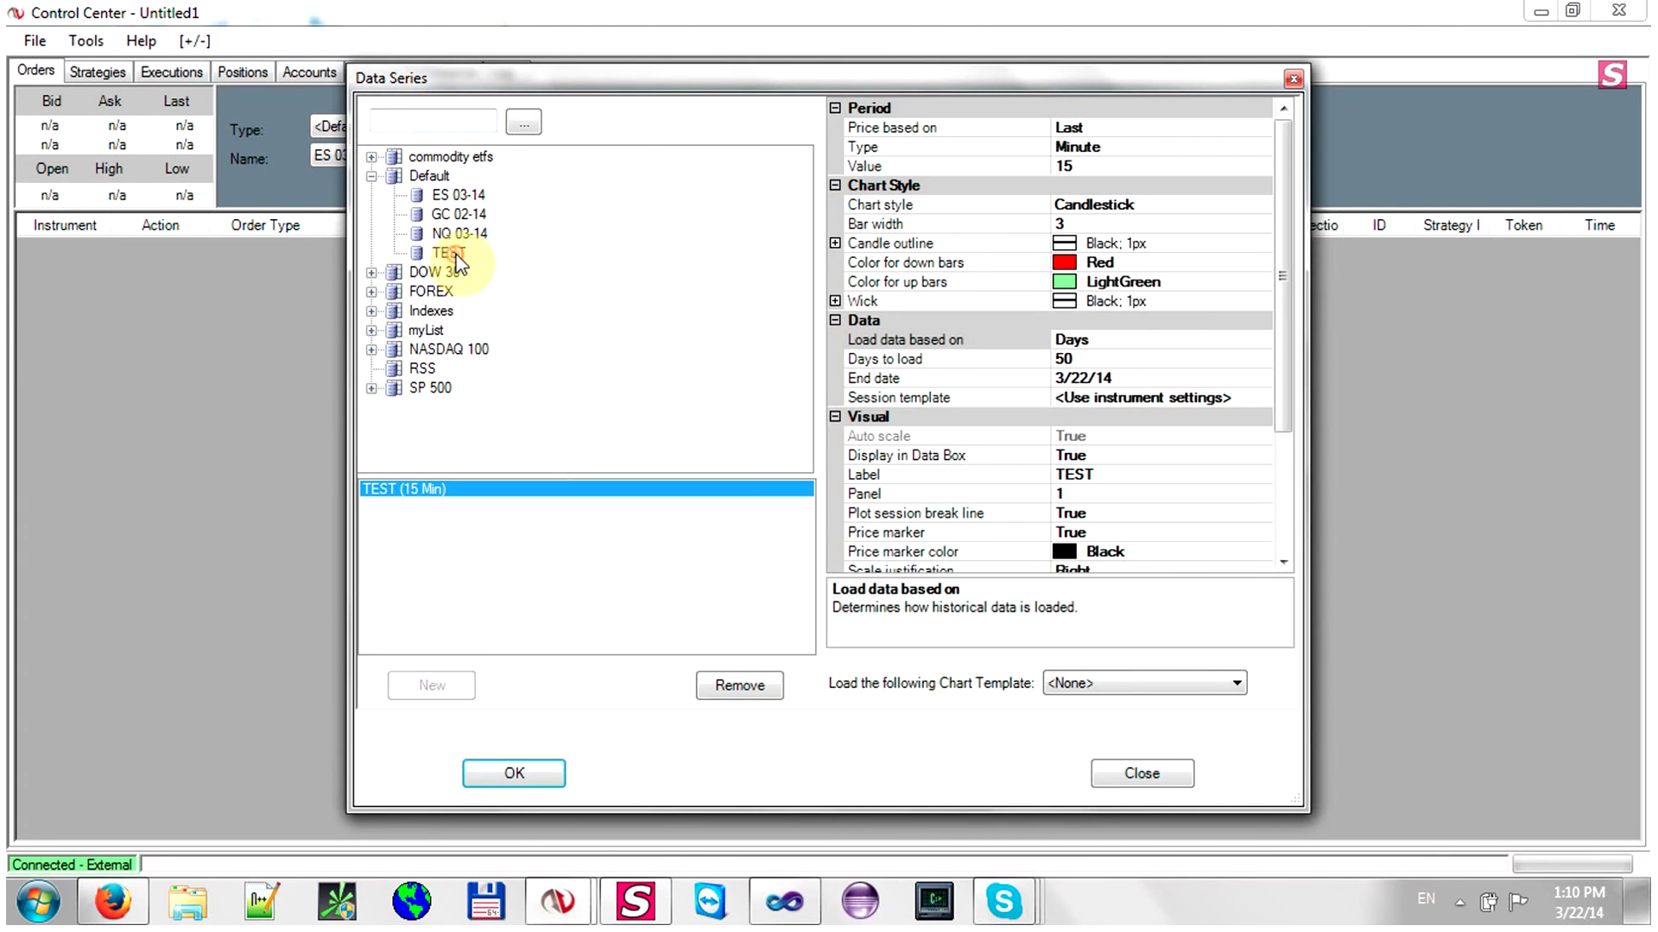
click(516, 779)
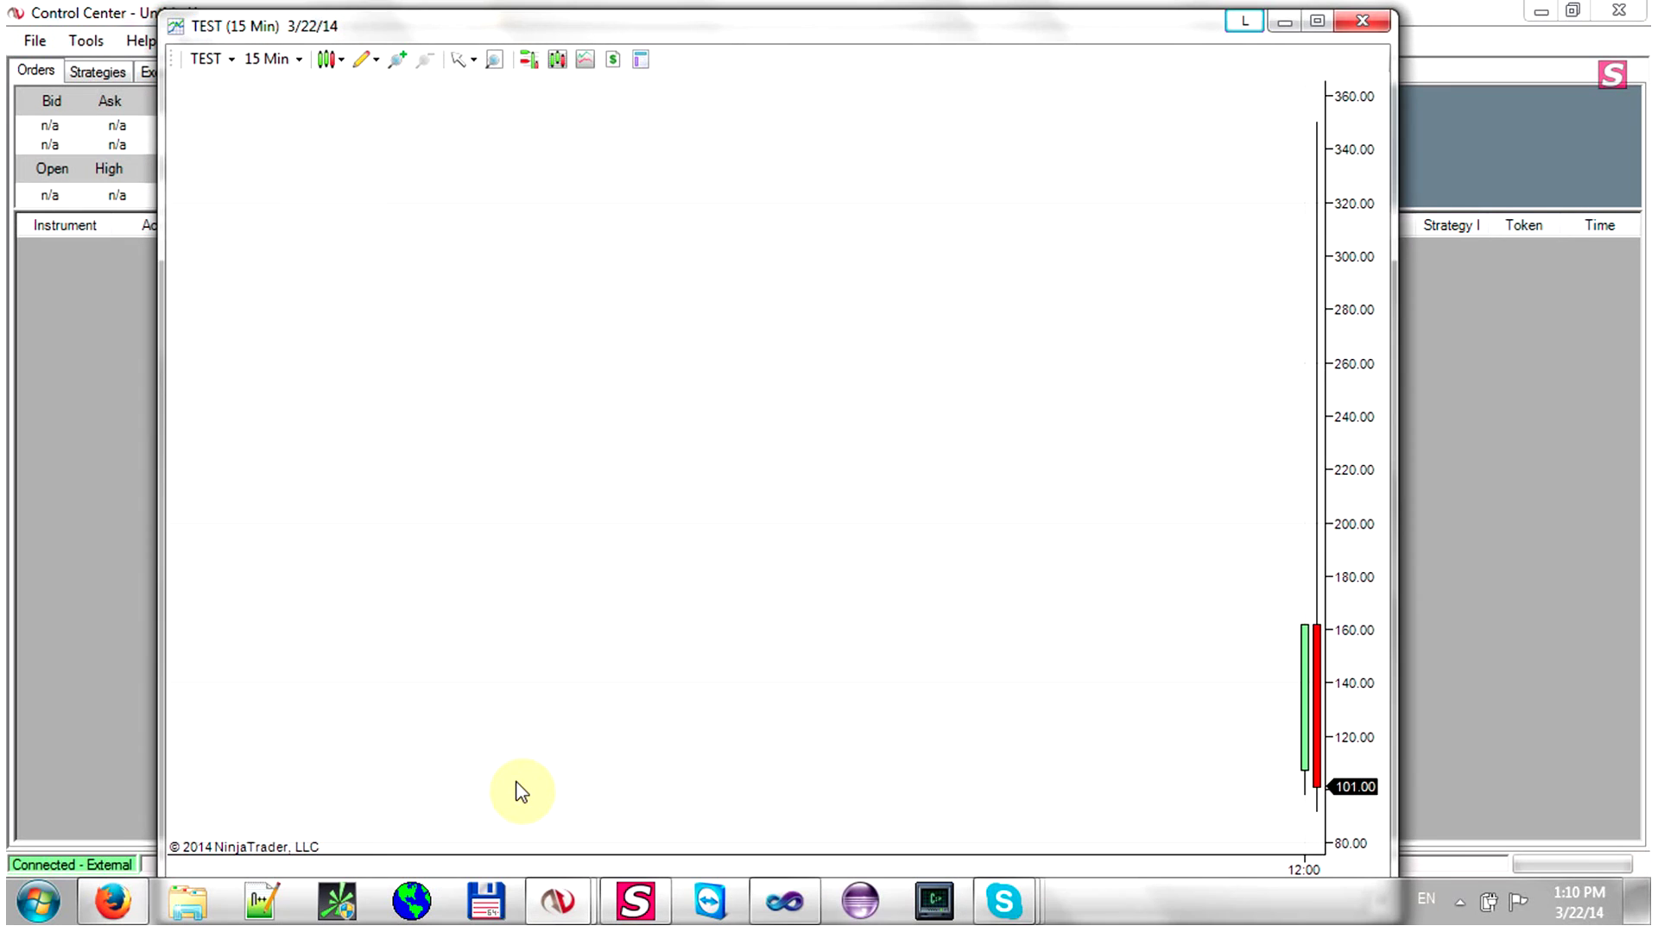
drag(1043, 39, 962, 91)
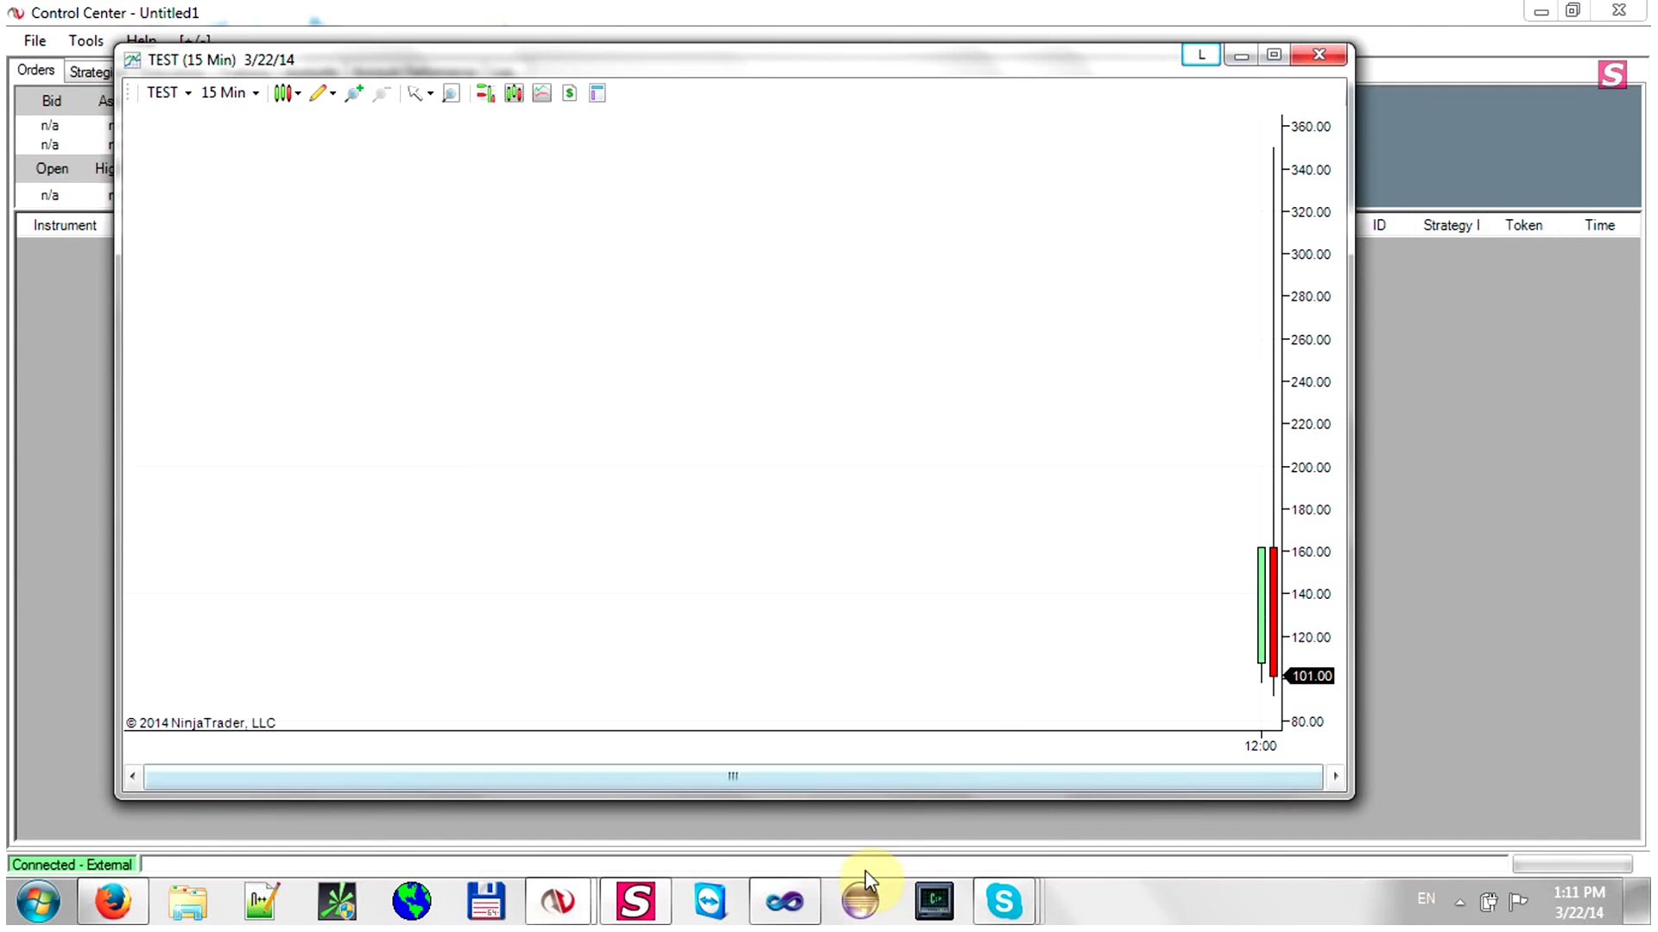
Review the NTDirect.dll import of Last and its instrument, price and size parameters.
click(801, 913)
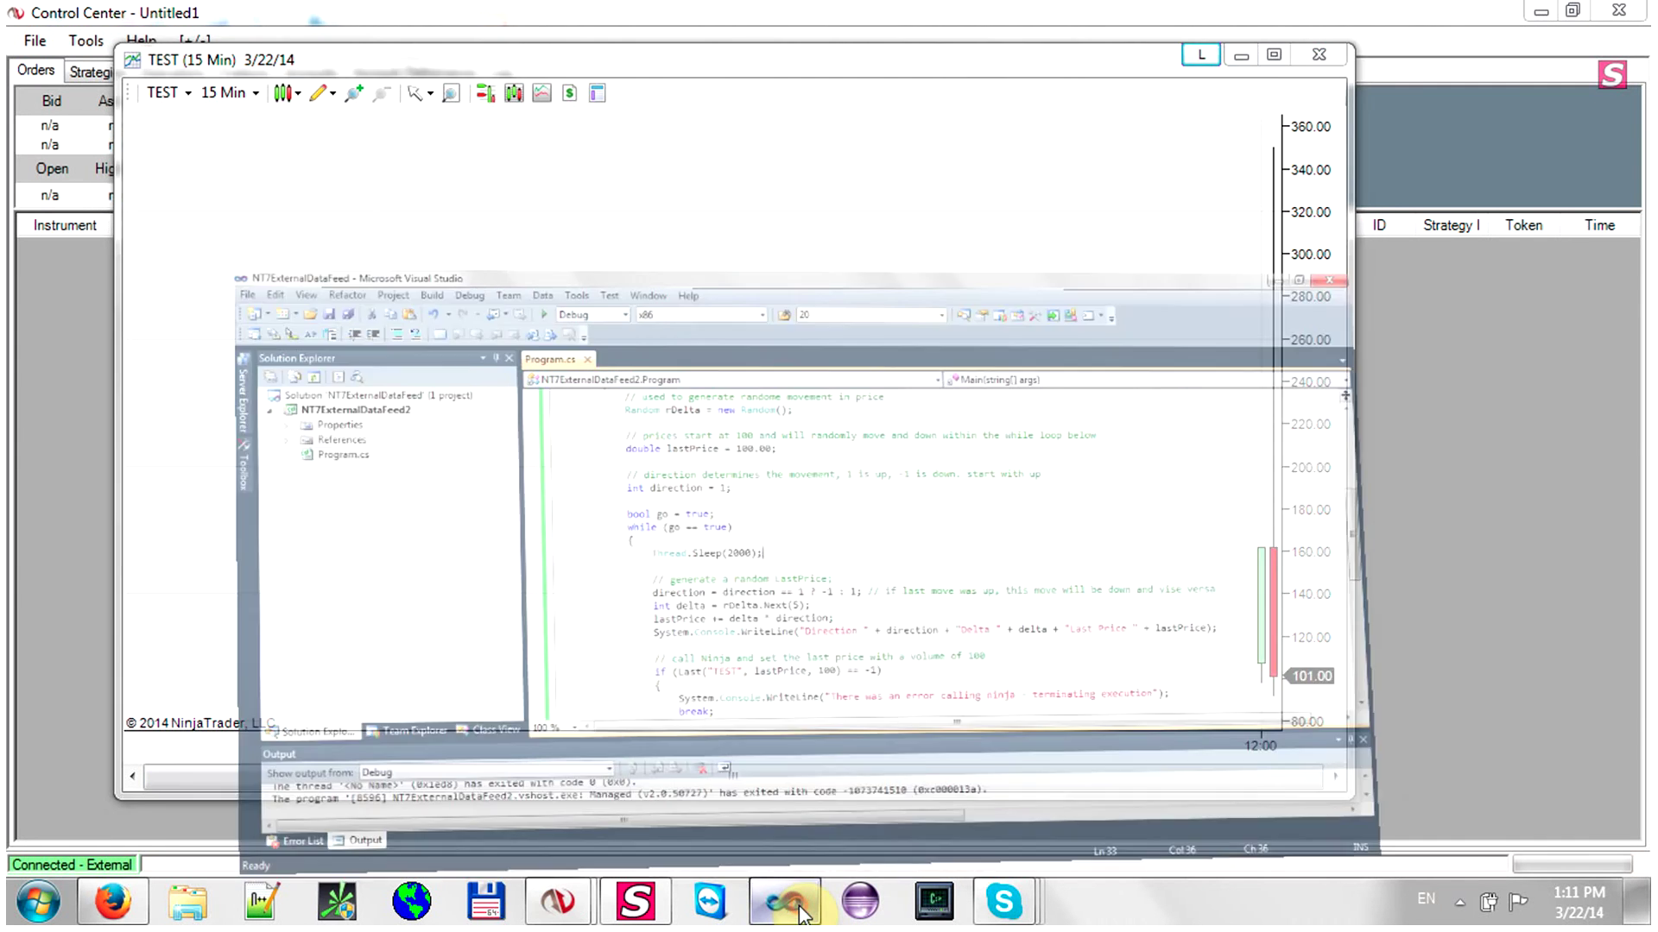
click(222, 209)
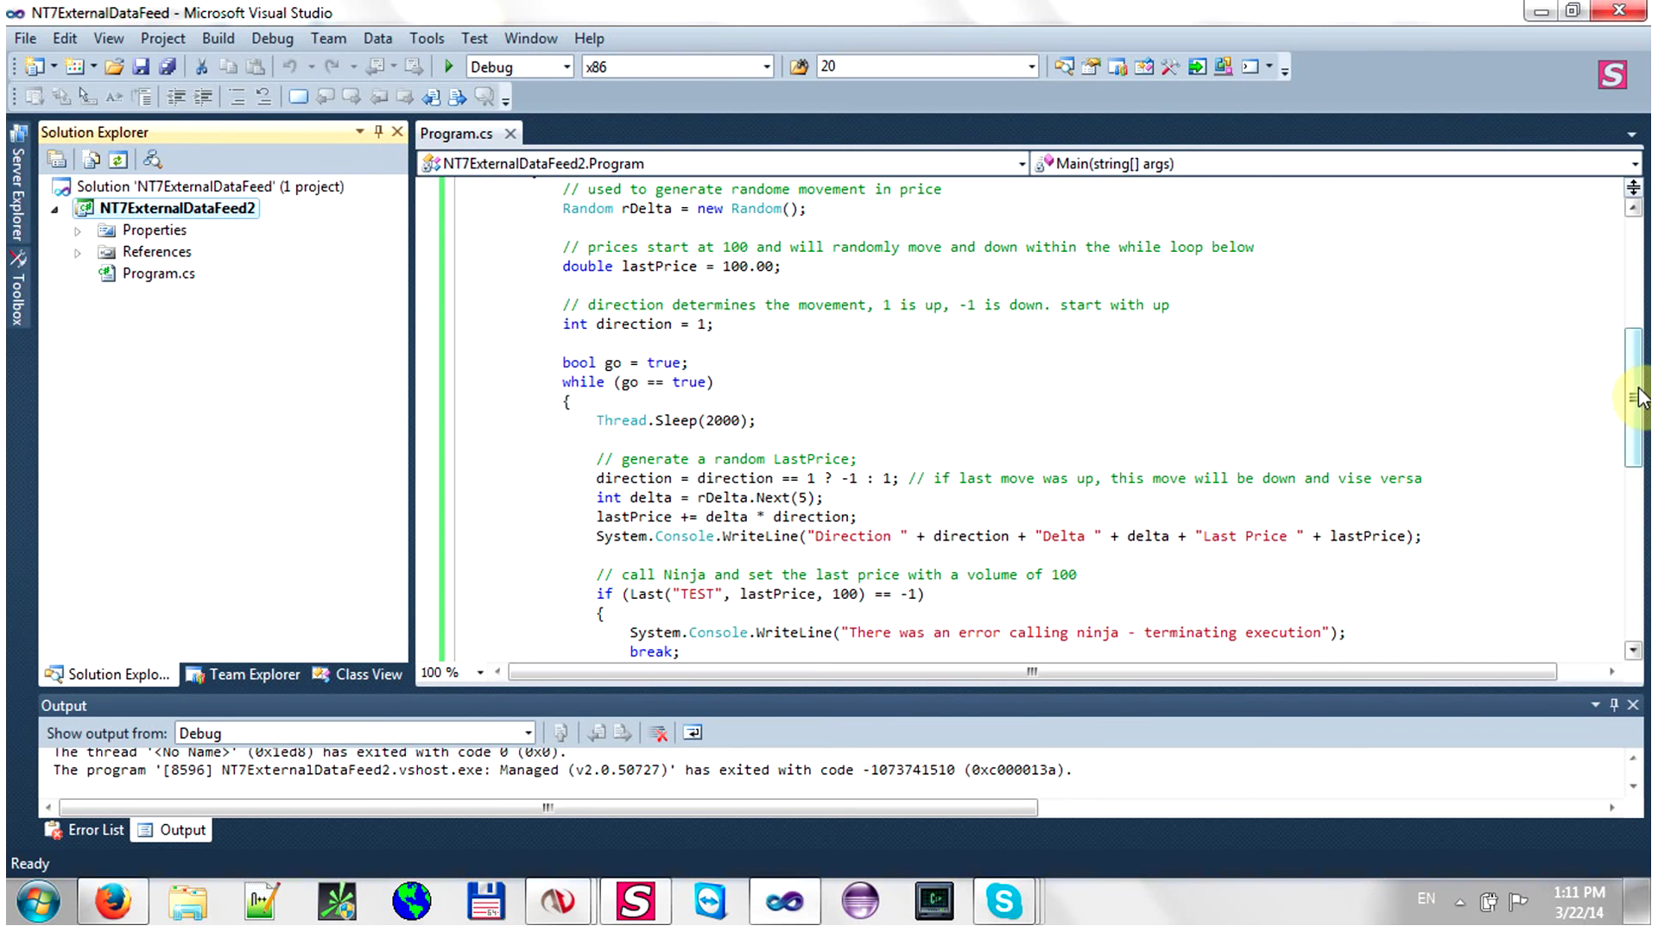
drag(1631, 389, 1628, 337)
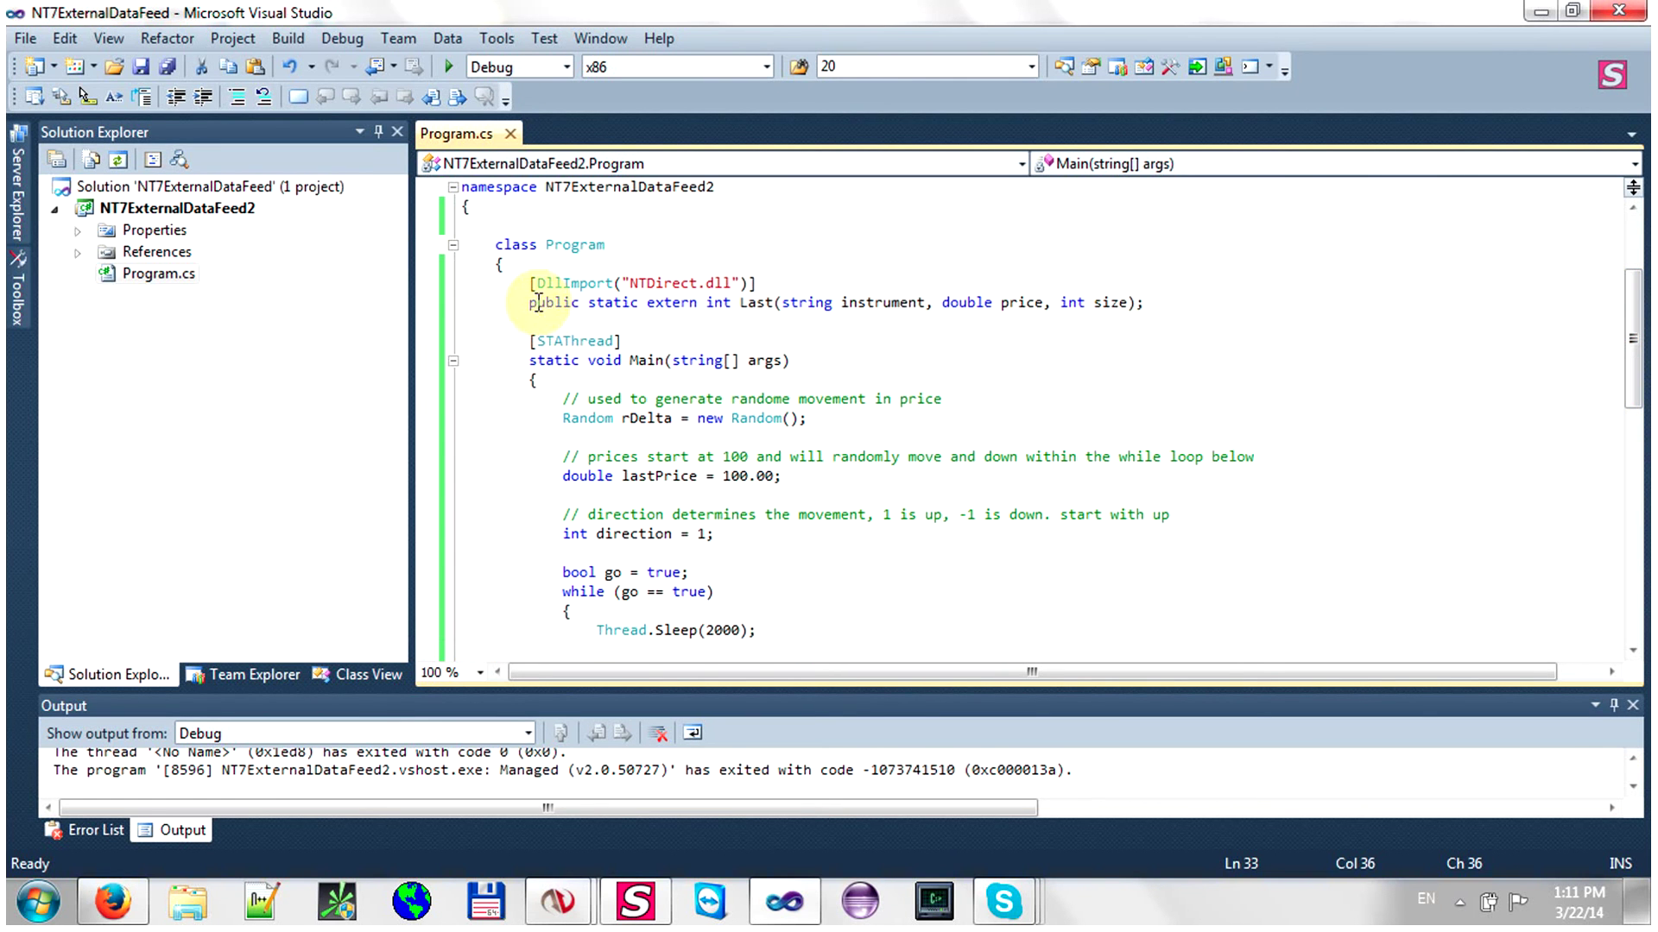
mouse_move(527, 283)
mouse_down()
mouse_move(678, 312)
mouse_move(1174, 300)
mouse_up()
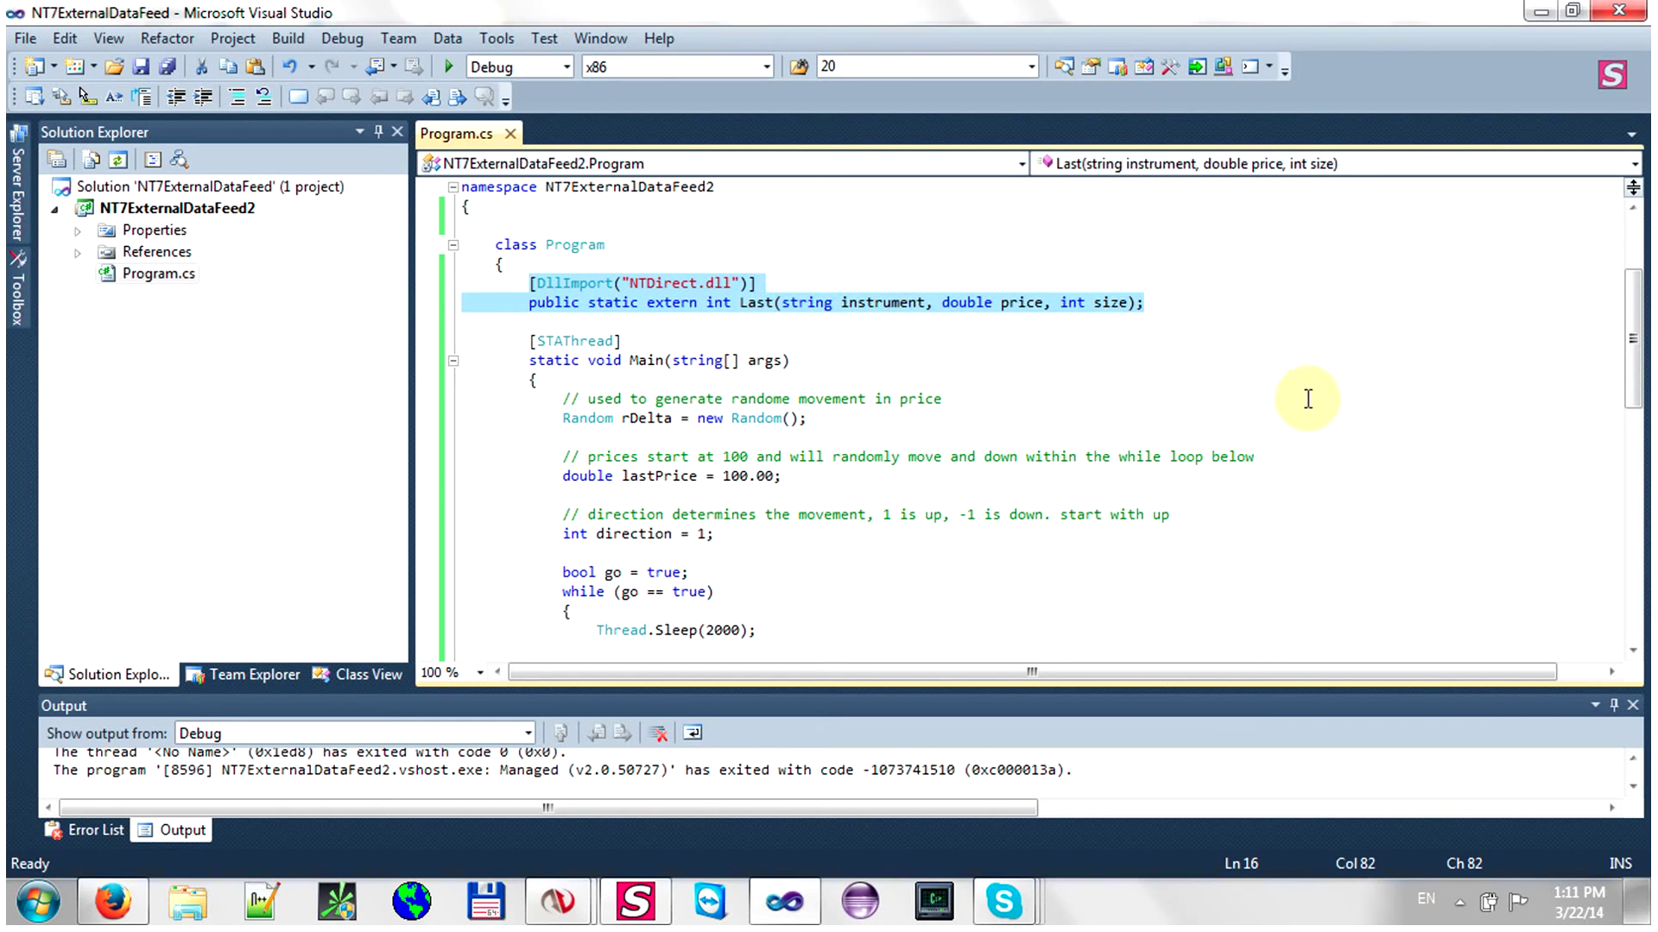
double_click(756, 302)
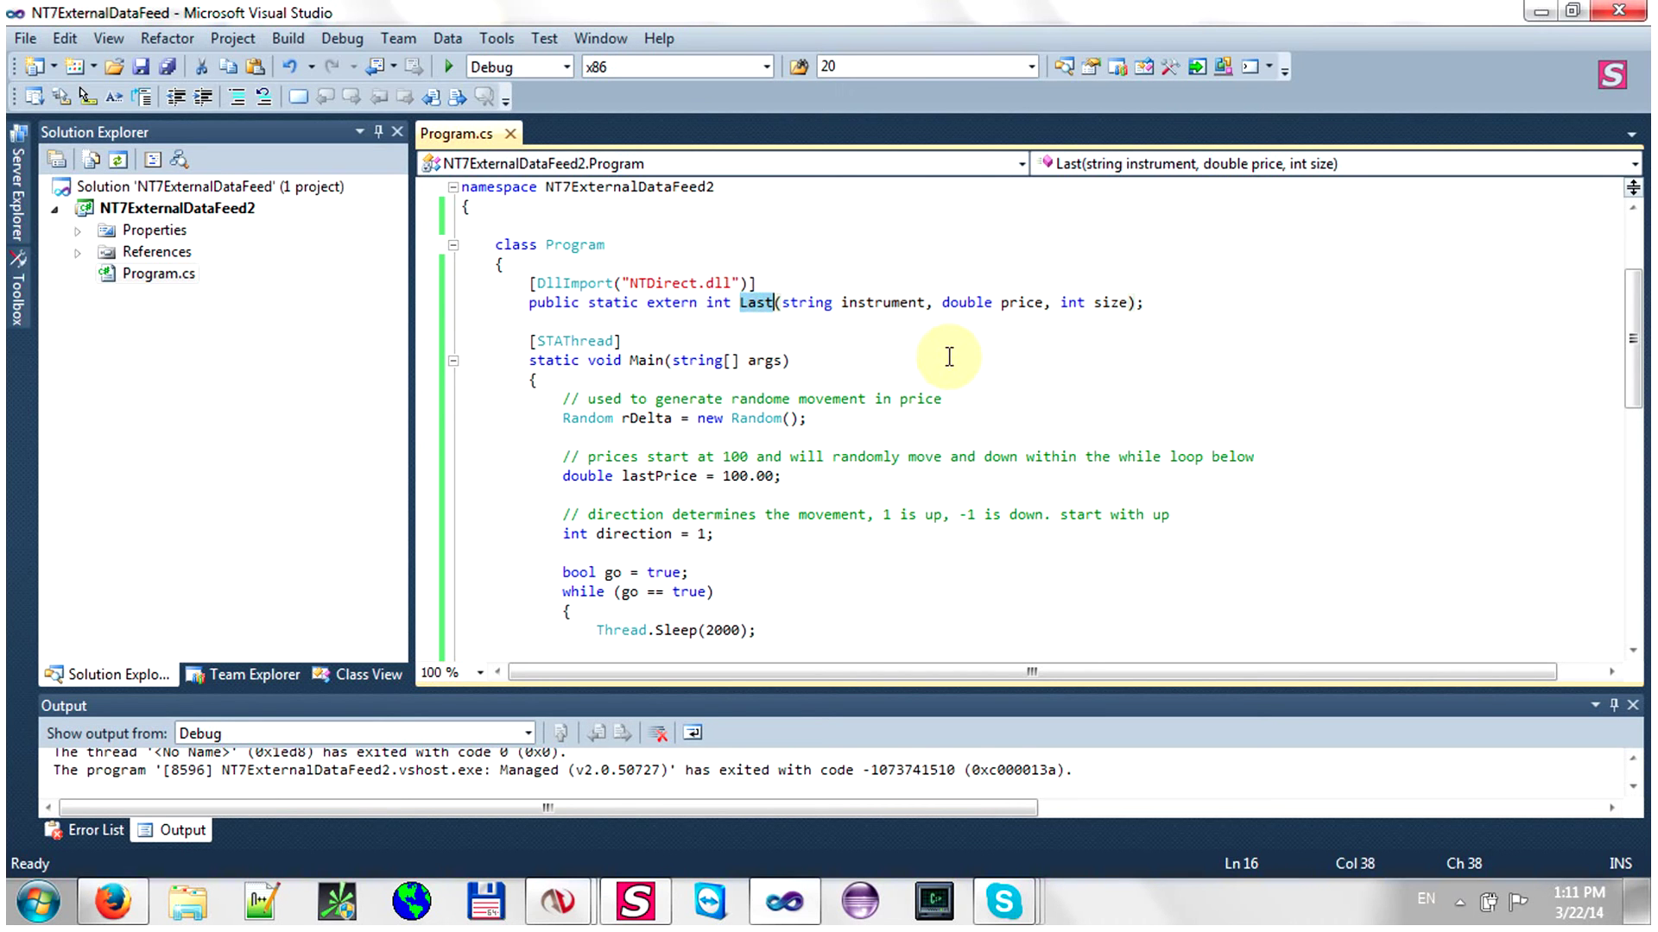
drag(841, 304, 922, 304)
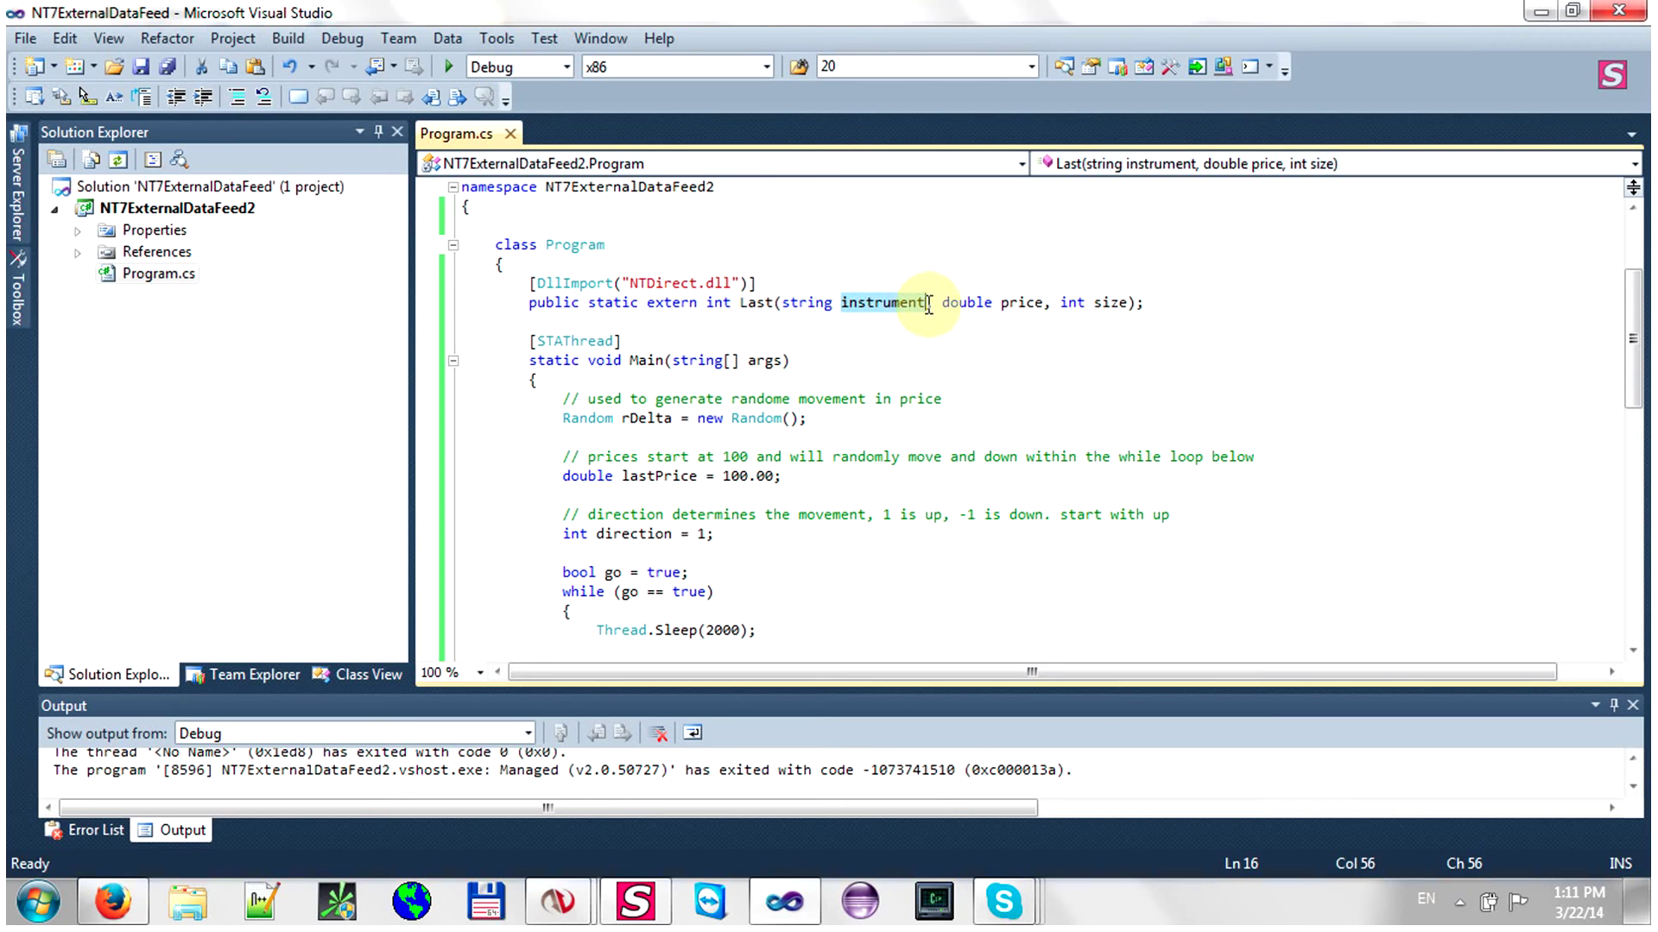
double_click(1021, 304)
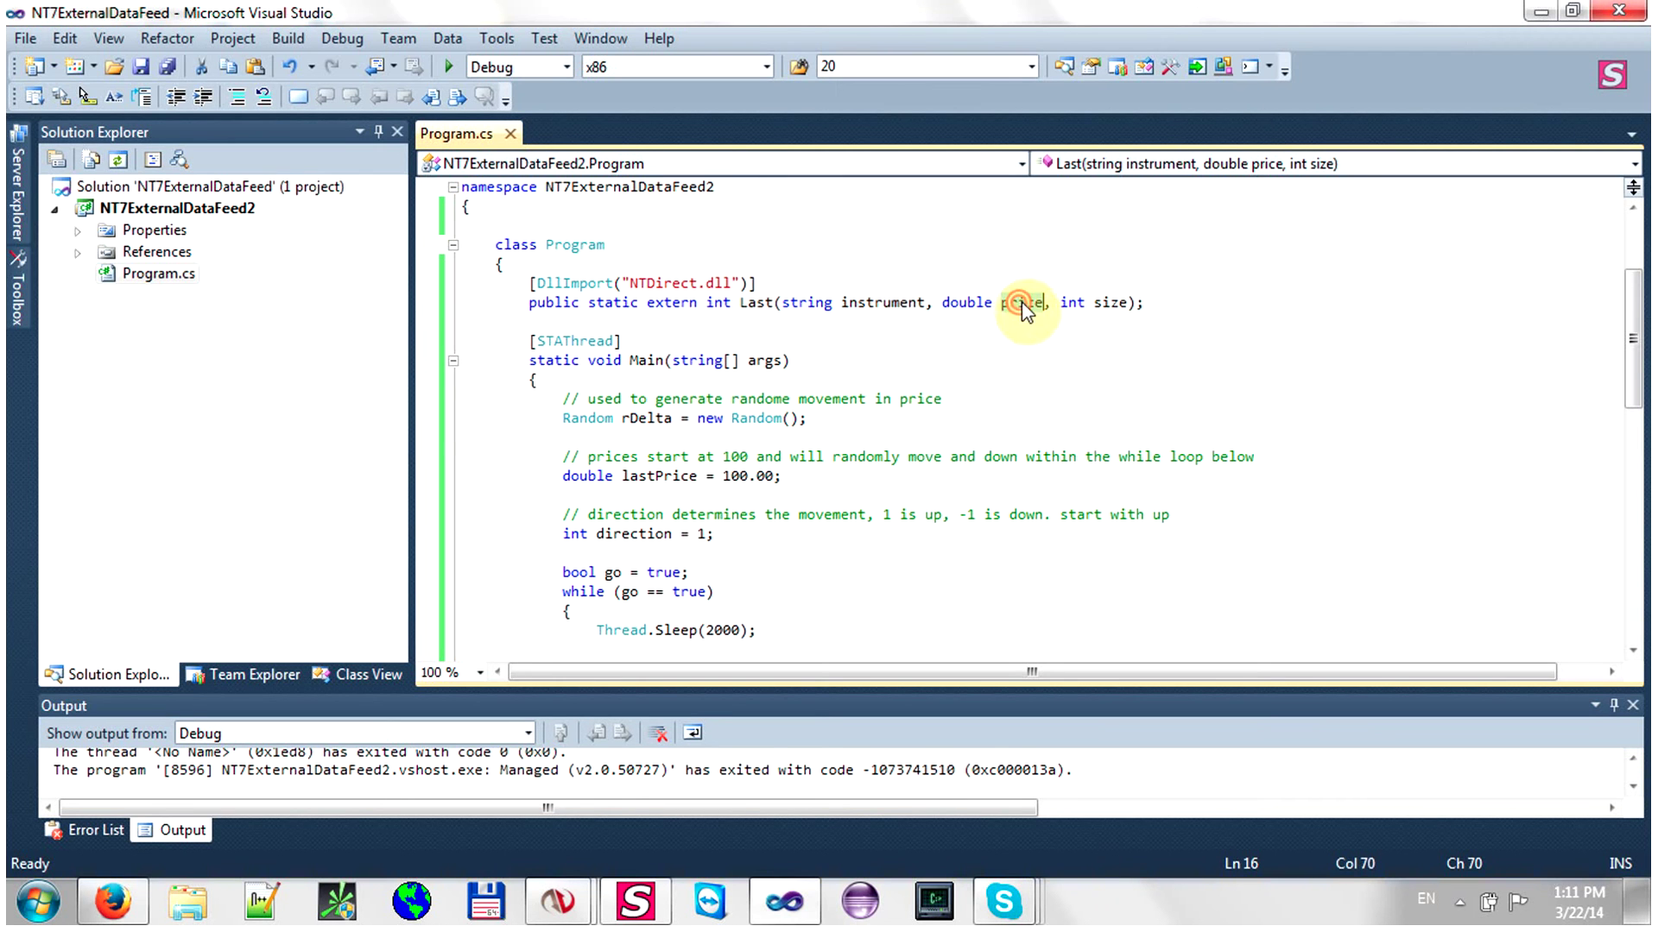
double_click(1108, 304)
Review the loop that calls Last("TEST", lastPrice, 100) every 2 seconds.
scroll(1166, 397, down, 3)
scroll(1167, 397, down, 3)
scroll(739, 346, up, 2)
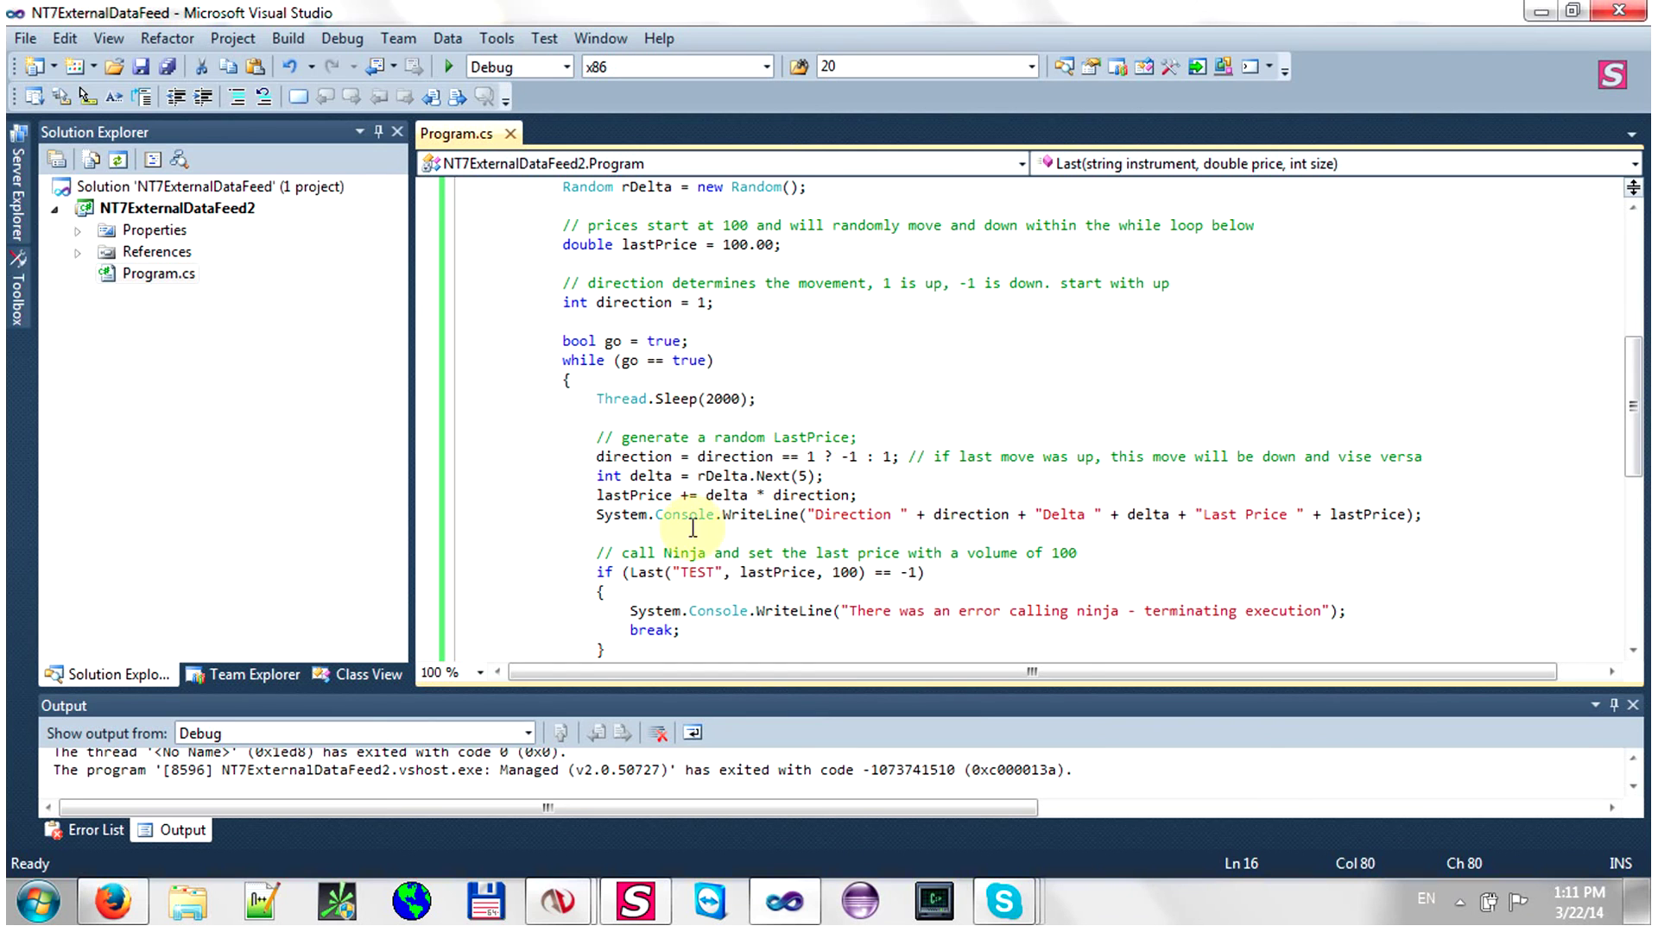
drag(601, 397, 774, 397)
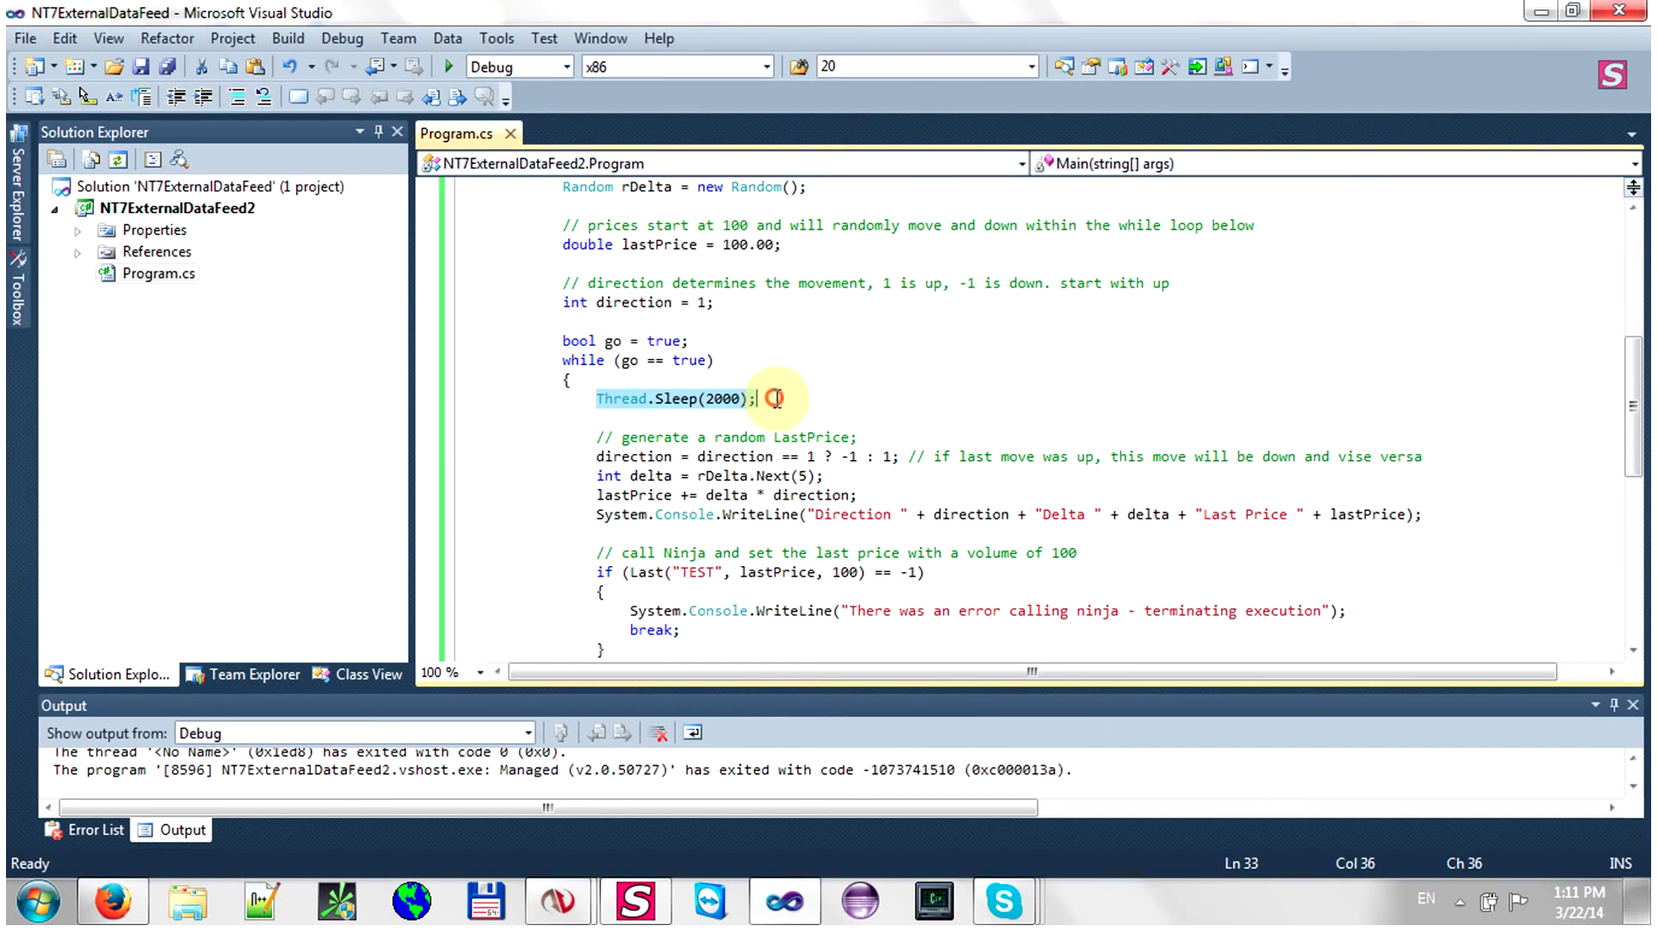
scroll(850, 423, down, 2)
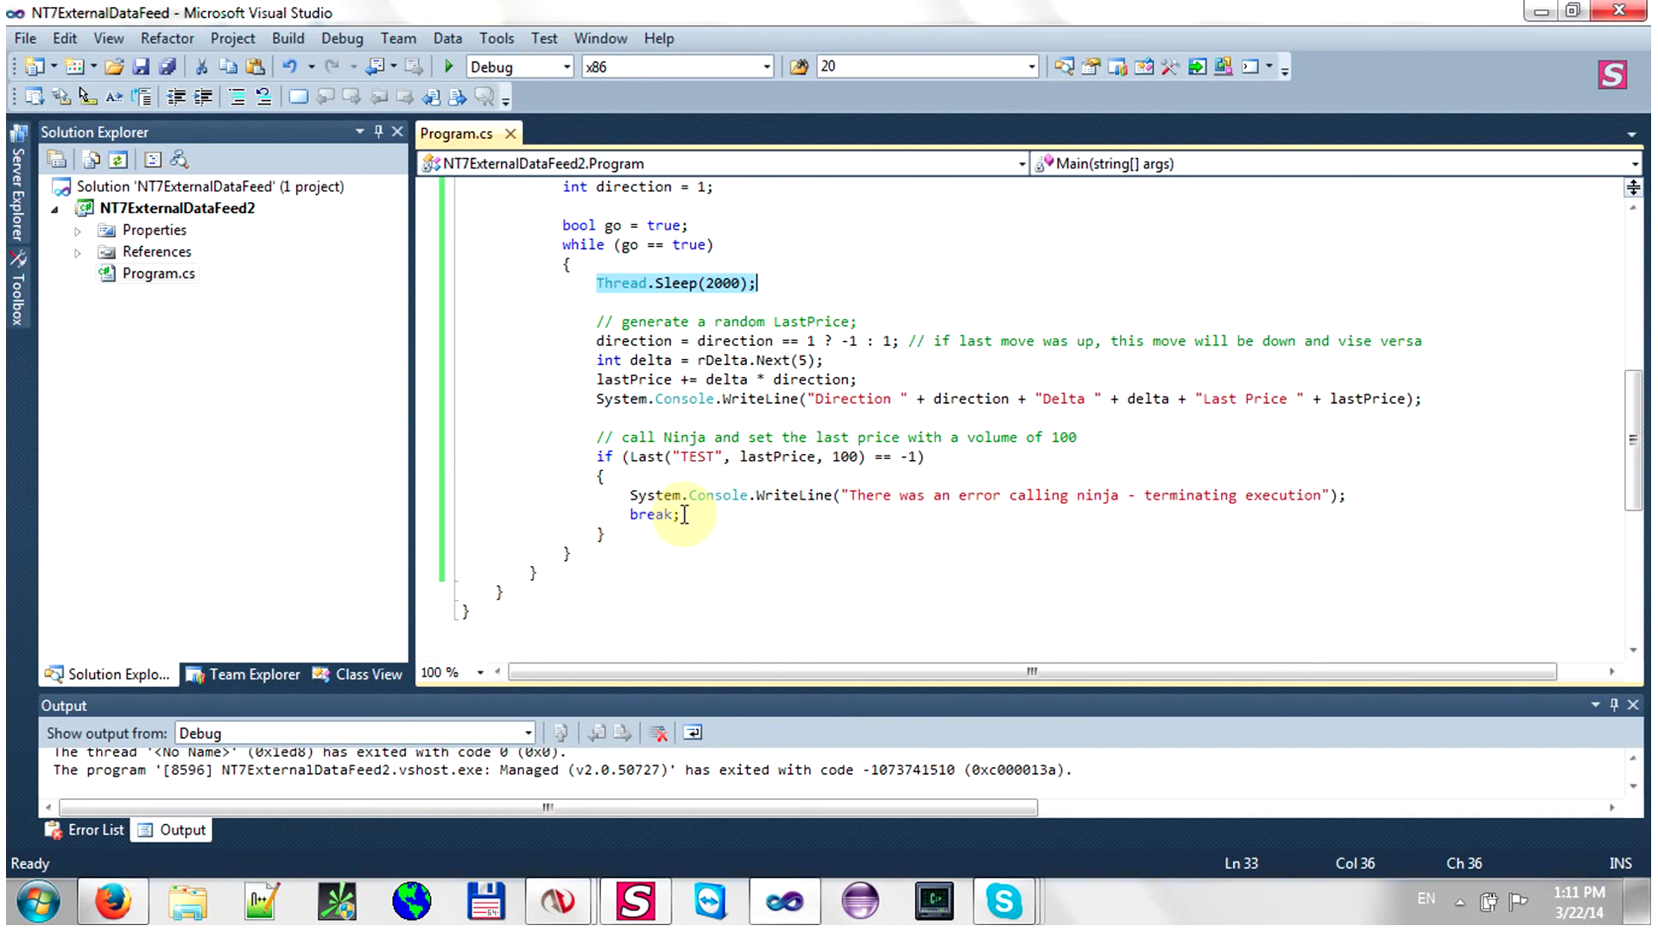
drag(600, 457, 928, 455)
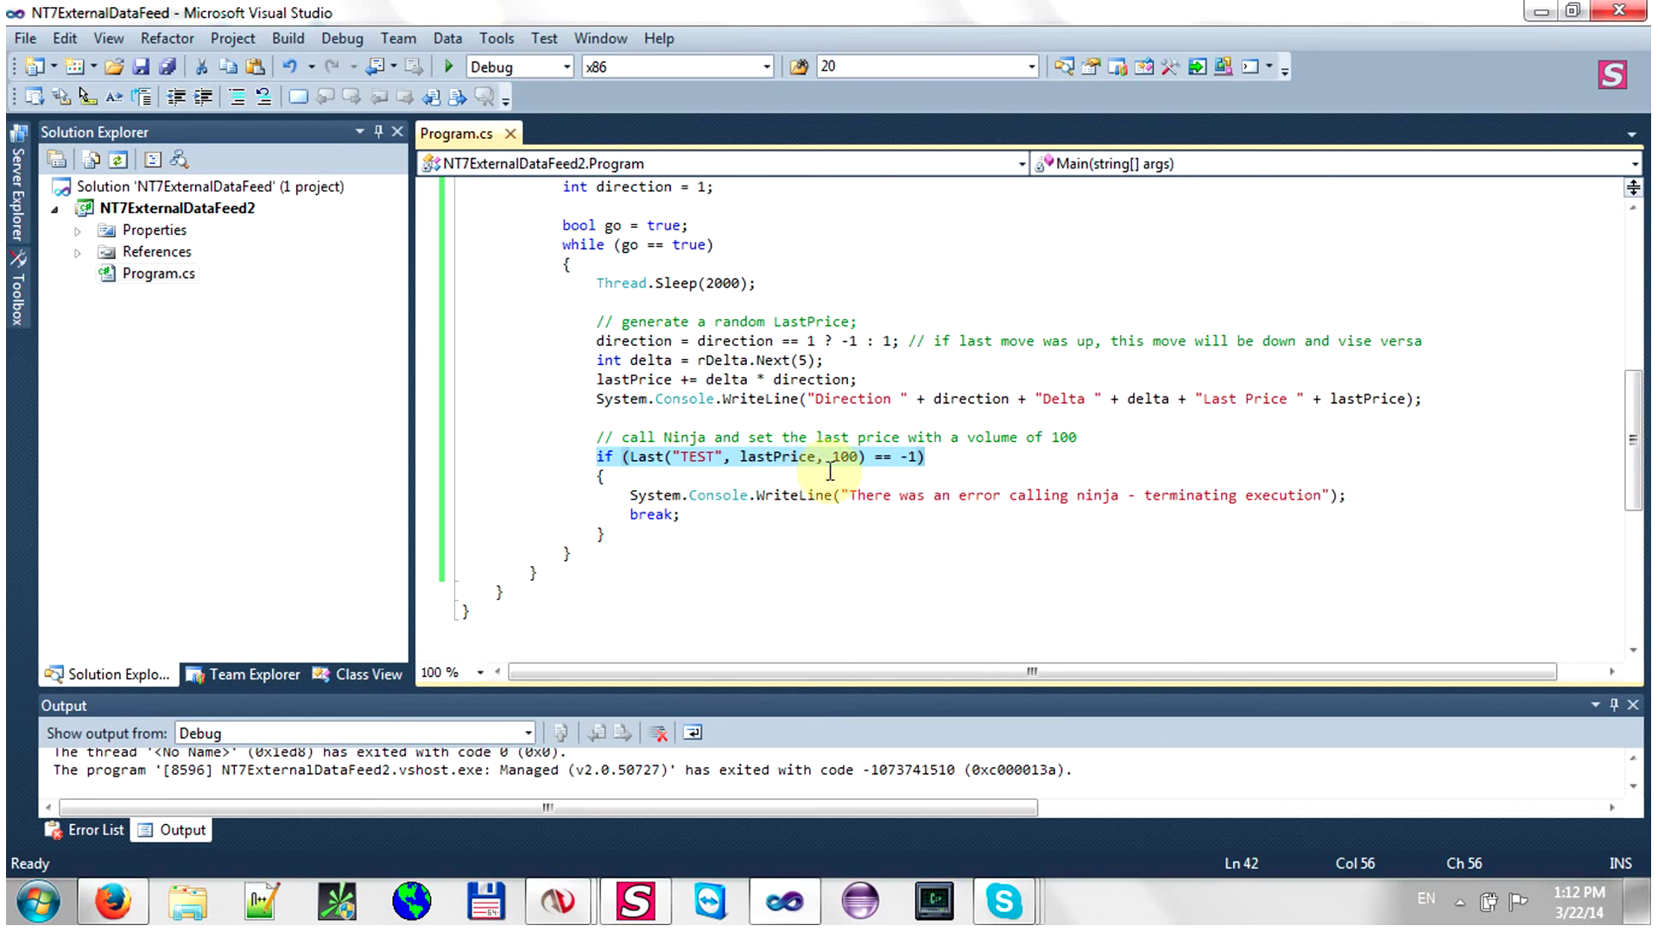
click(1321, 471)
Run the data feed program with F5 so the console prints random TEST prices.
right_click(185, 209)
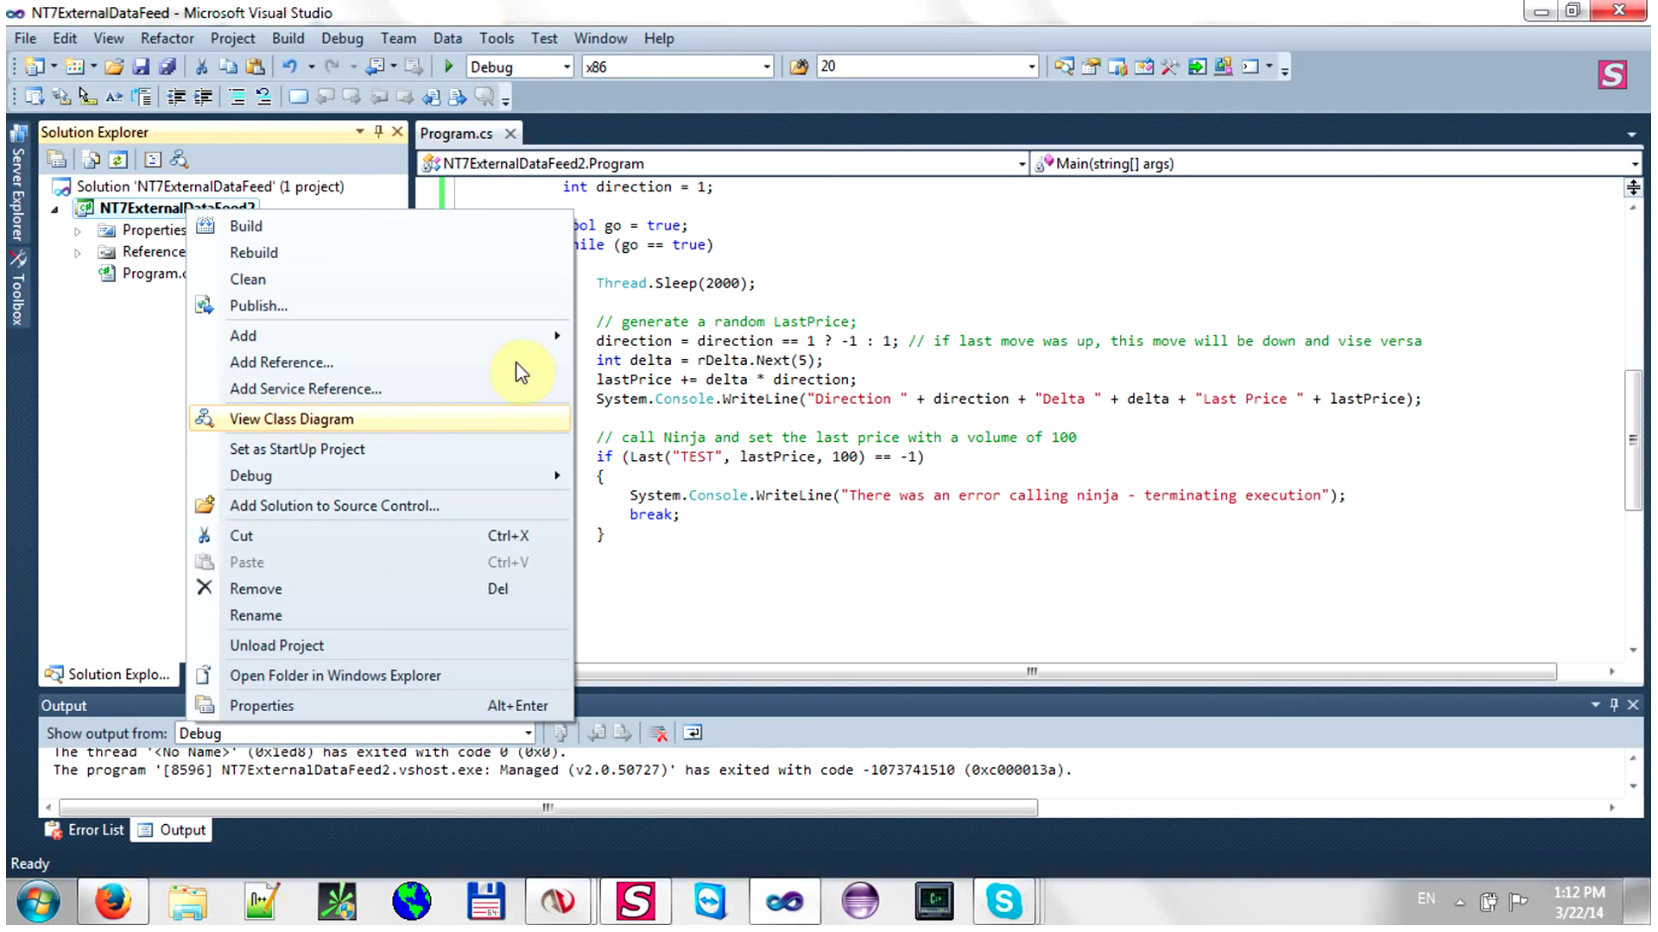
click(712, 324)
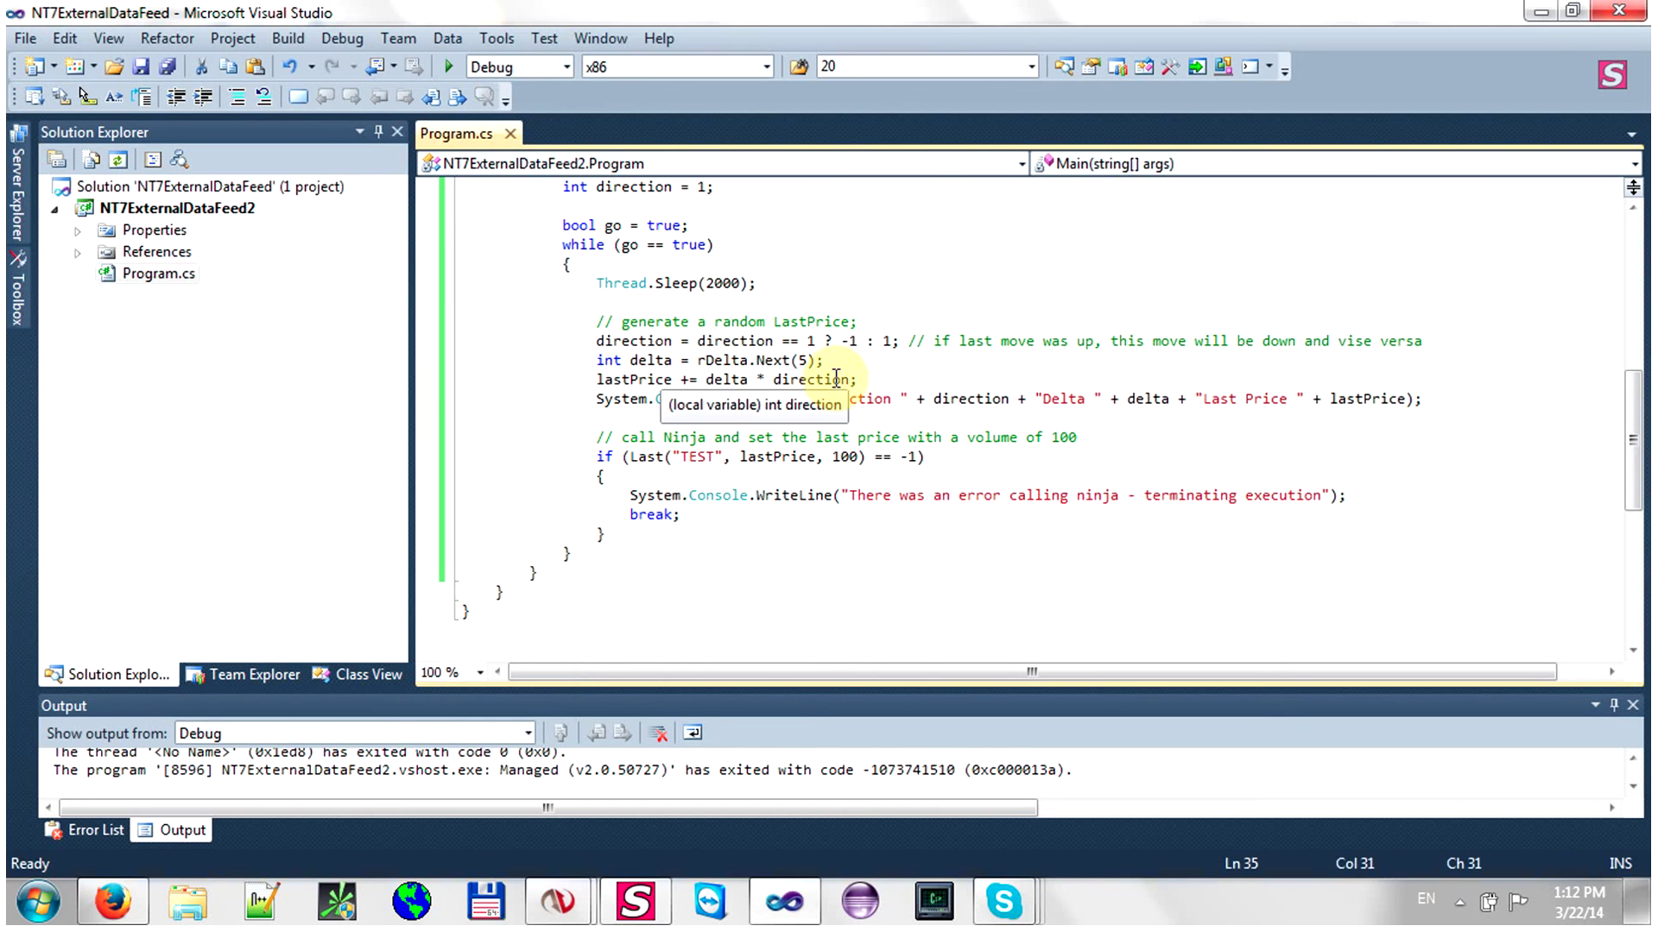
key(F5)
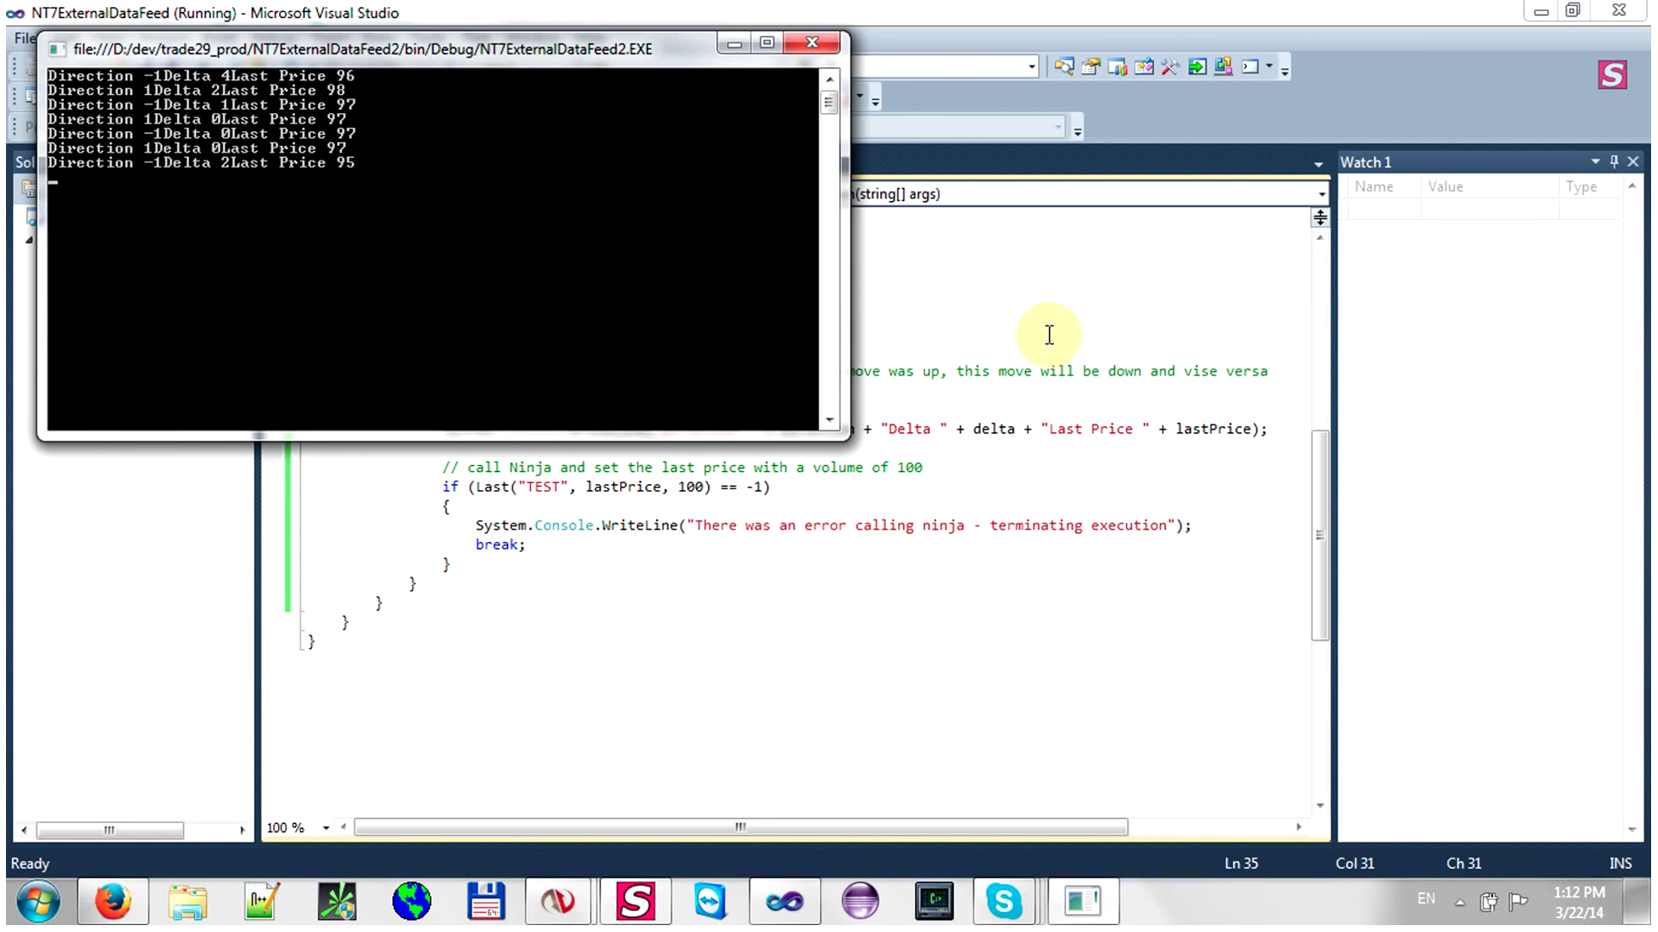
click(1007, 351)
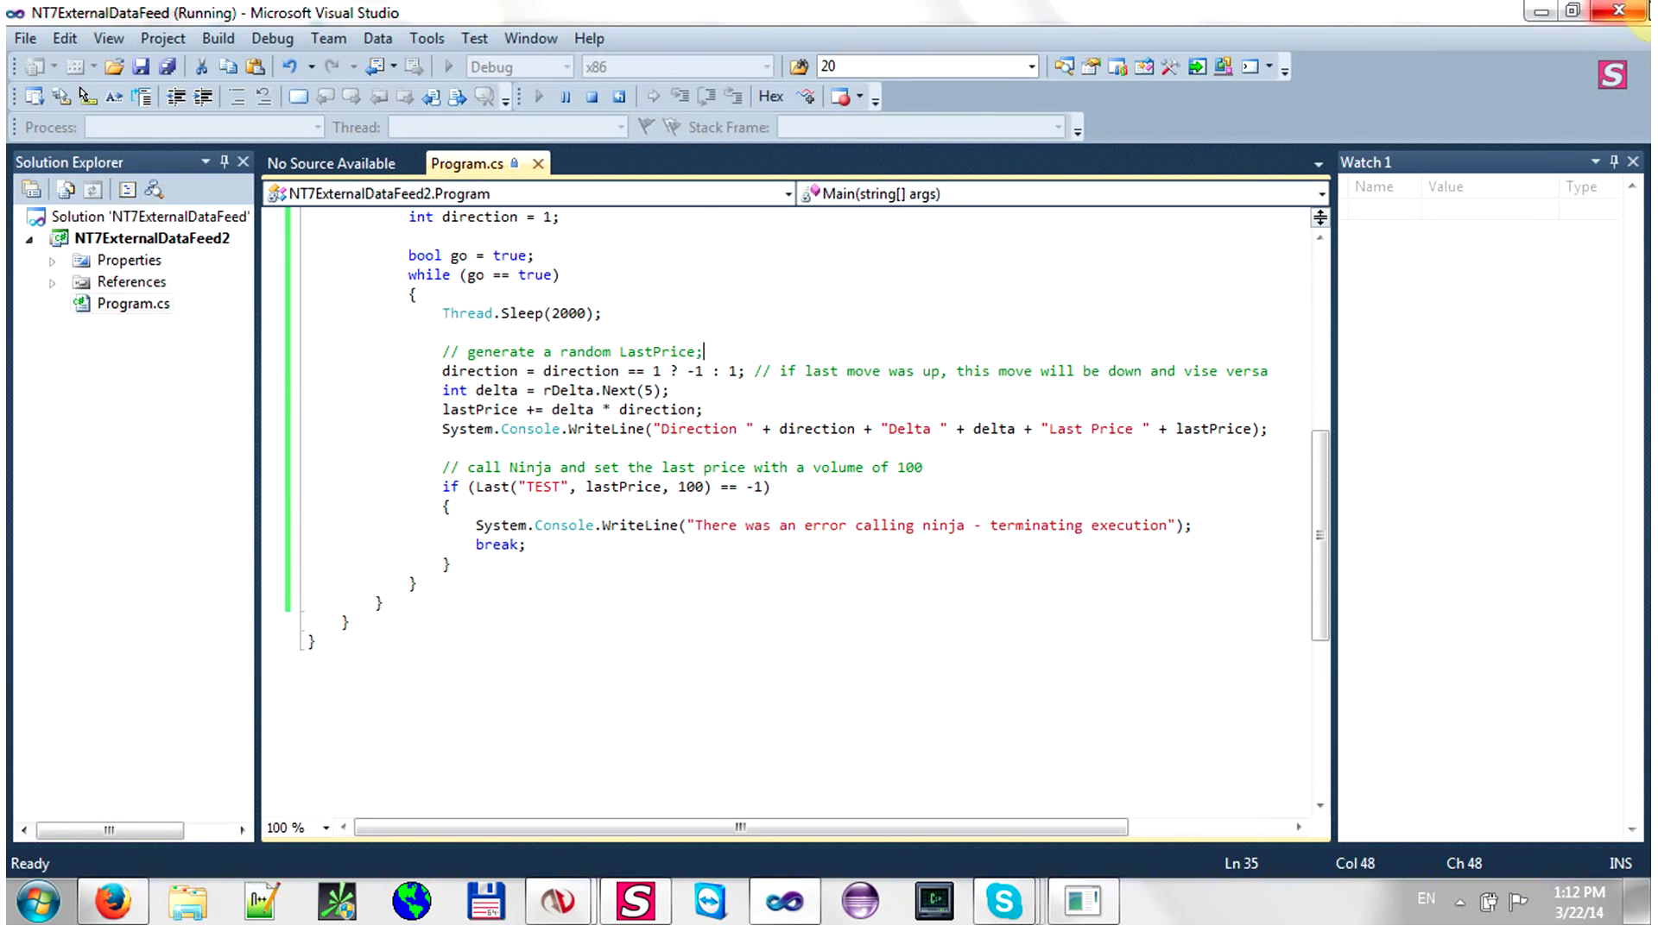
click(1540, 12)
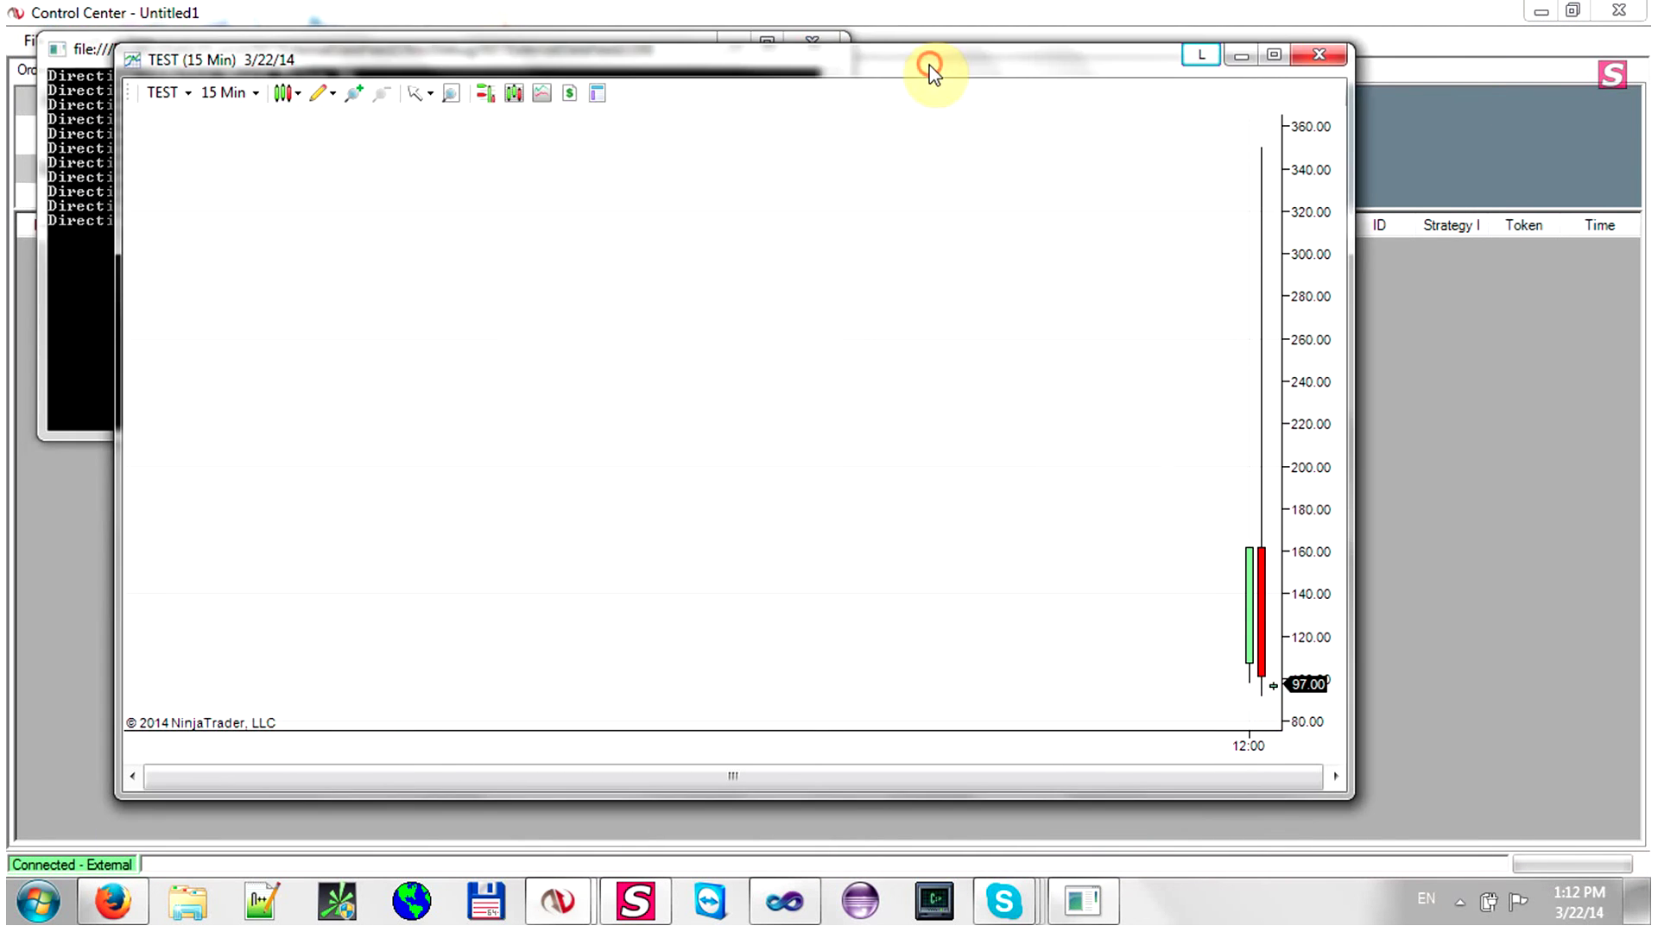
Bring the TEST (15 Min) chart to the front, showing its last price at 99.00.
click(931, 62)
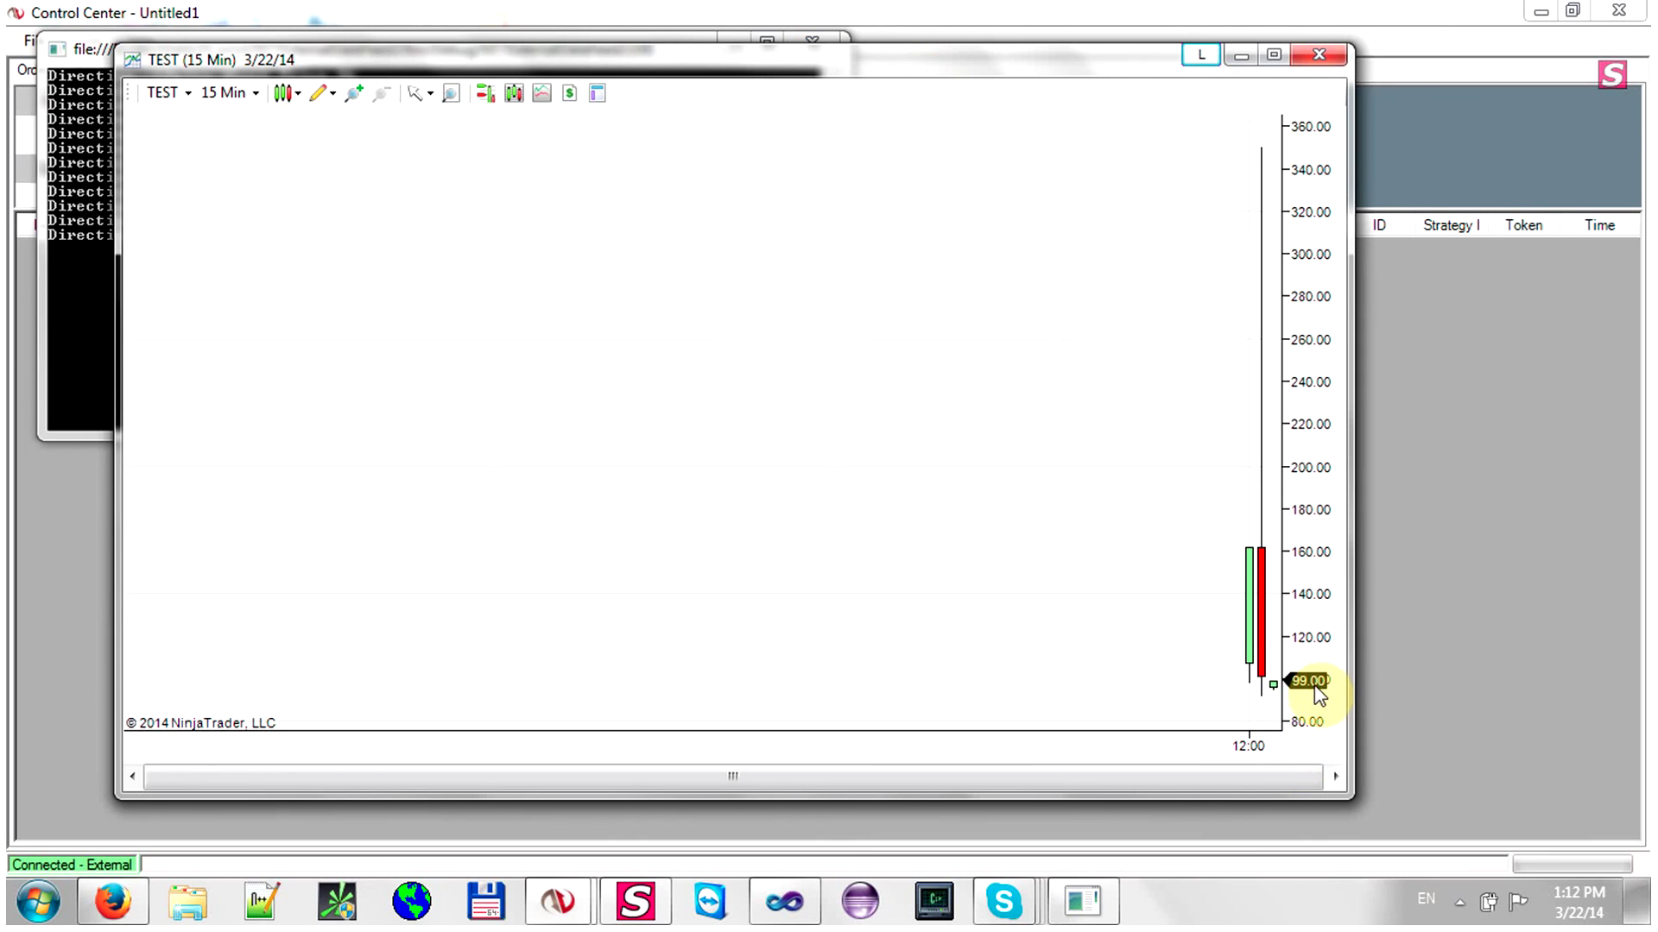